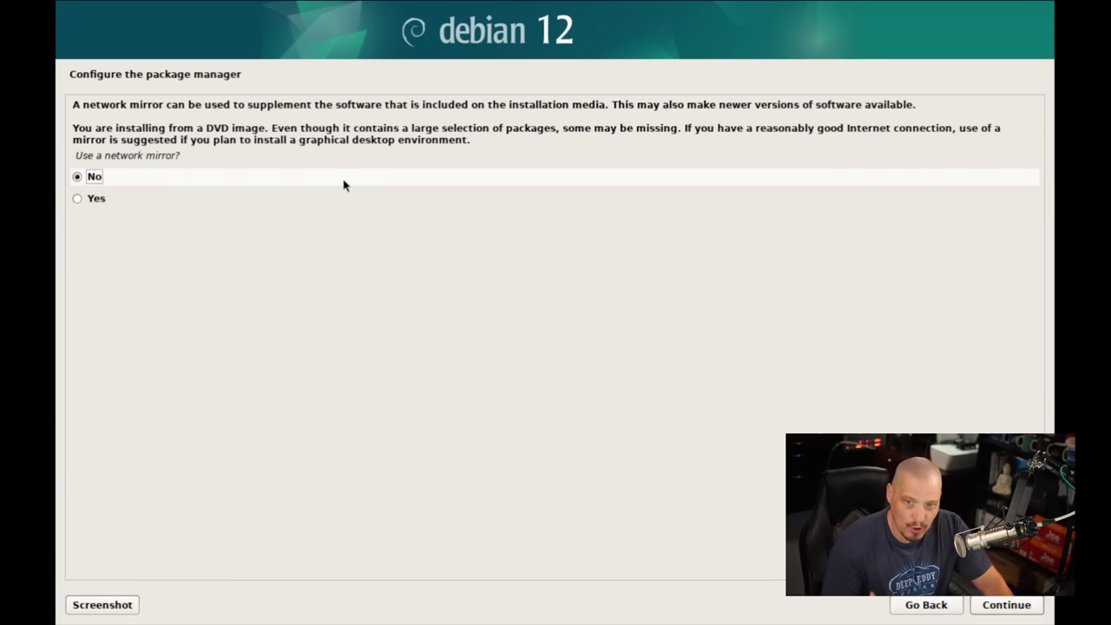
Configure the package manager to use the network mirror deb.debian.org in the United States, leaving the HTTP proxy blank
{"action": "left_click", "coordinate": [81, 198]}
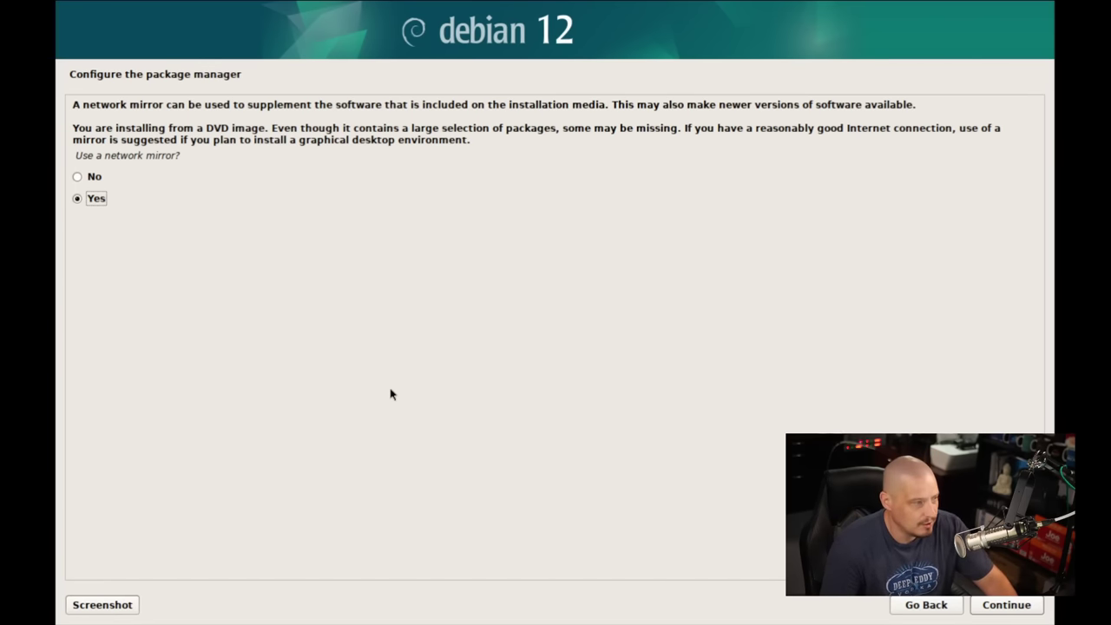
{"action": "left_click", "coordinate": [1009, 606]}
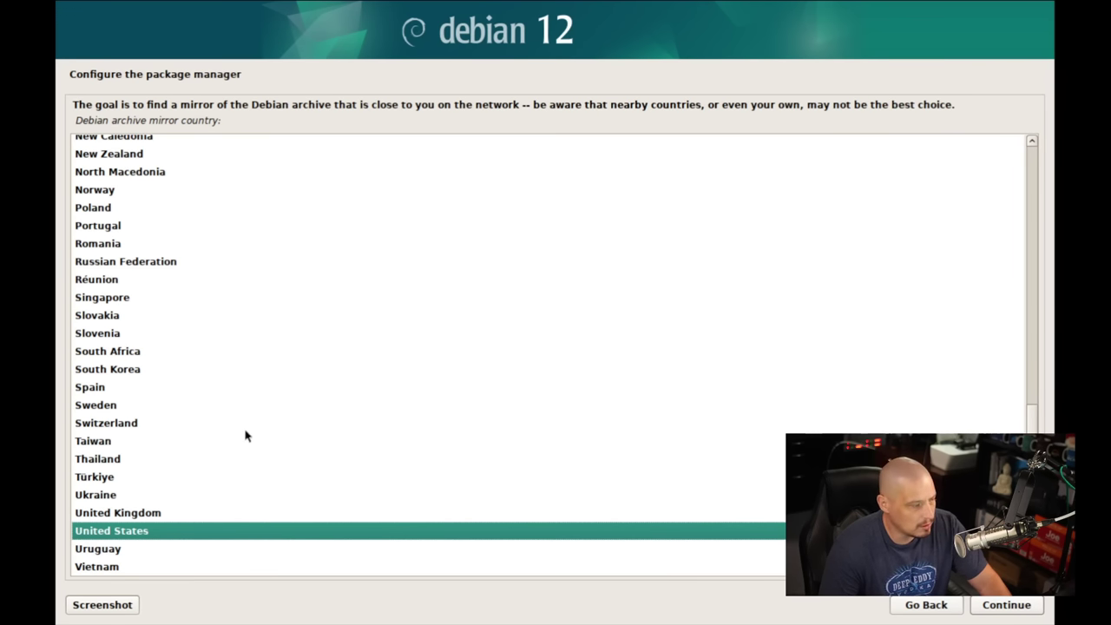
{"action": "left_click", "coordinate": [1006, 605]}
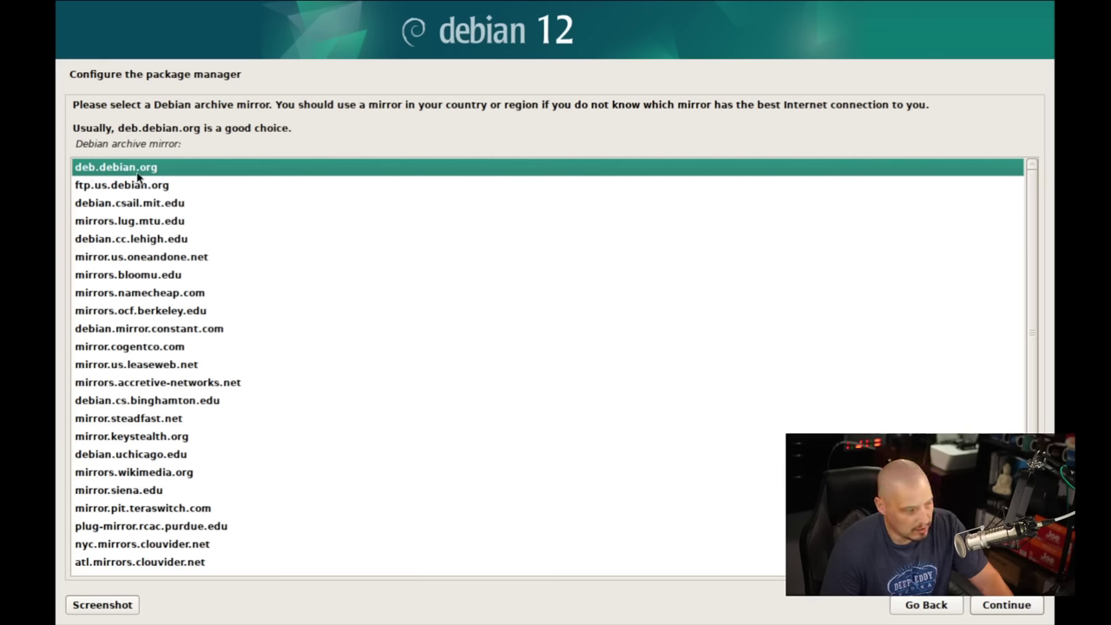
{"action": "left_click", "coordinate": [1003, 611]}
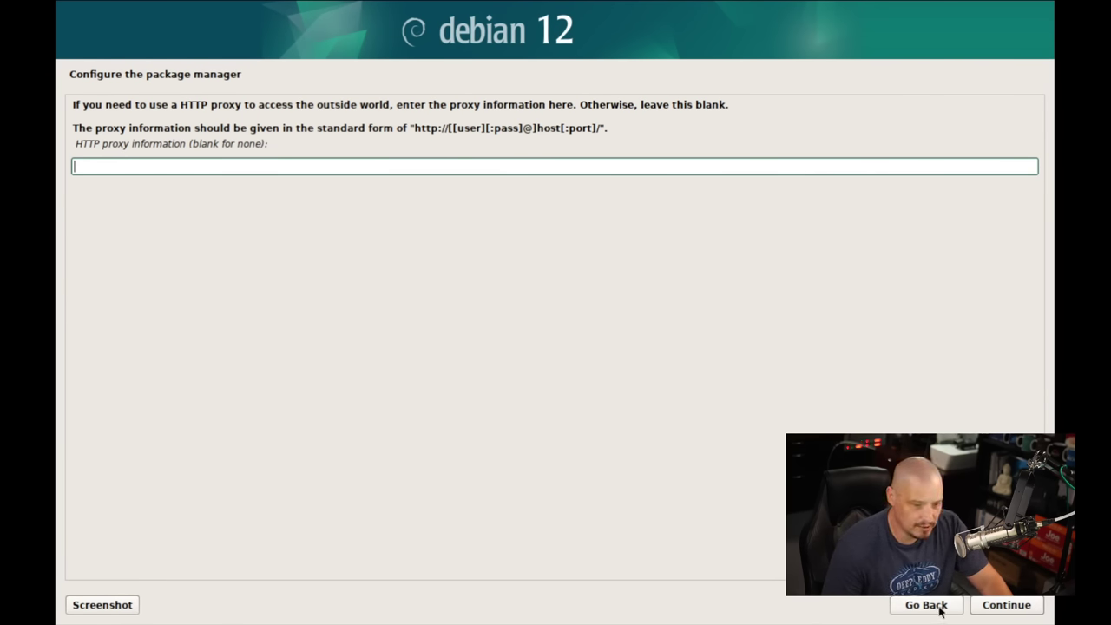
{"action": "left_click", "coordinate": [1011, 604]}
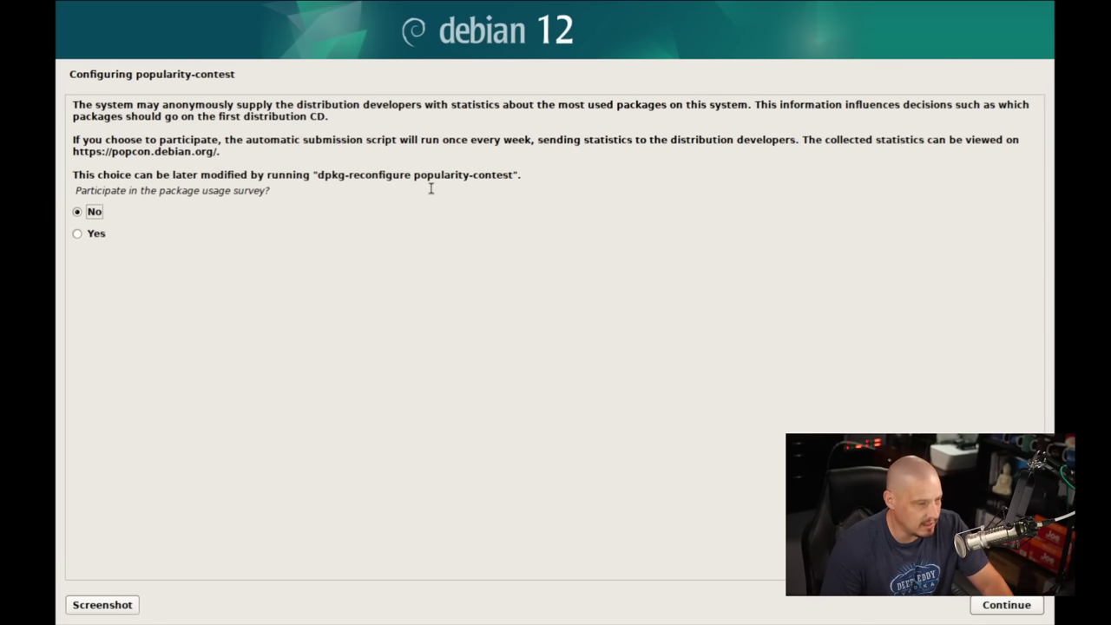
Opt in to the package usage survey and install the Debian desktop environment with GNOME and standard system utilities
{"action": "left_click_drag", "start_coordinate": [413, 176], "coordinate": [515, 177]}
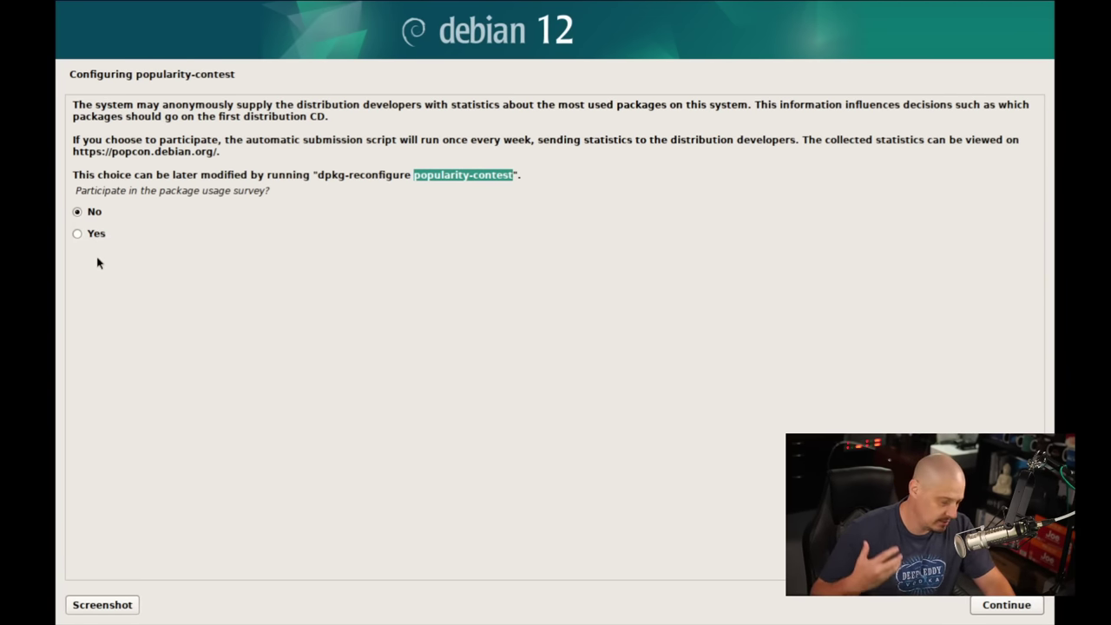
{"action": "left_click", "coordinate": [77, 234]}
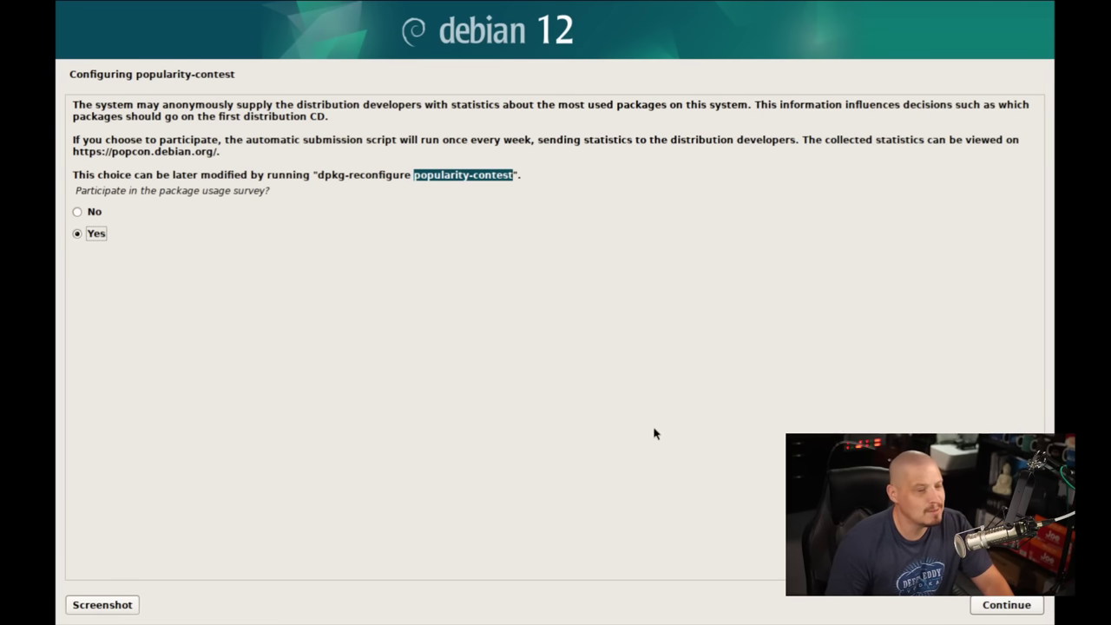
{"action": "left_click", "coordinate": [1006, 604]}
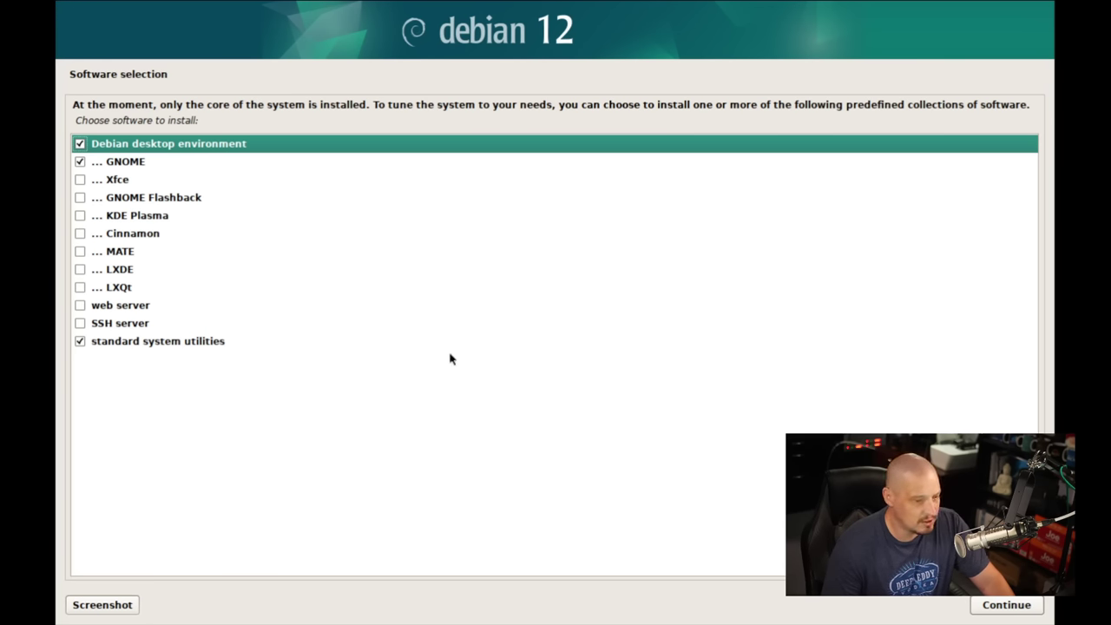
{"action": "left_click", "coordinate": [1007, 605]}
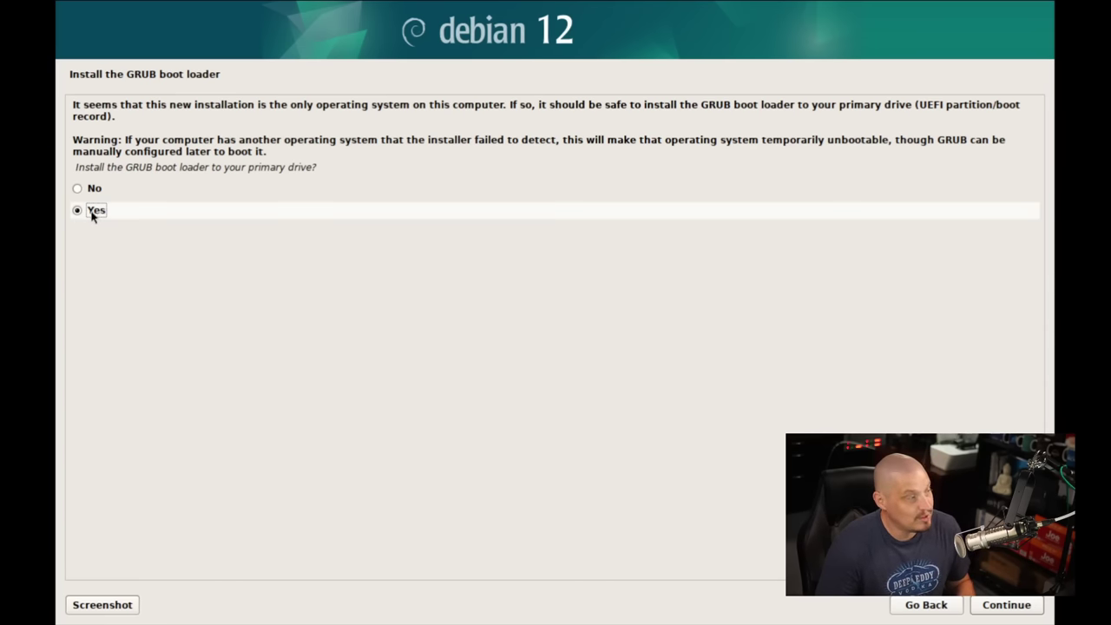
Install the GRUB boot loader to the primary drive, using /dev/vda as the device
{"action": "left_click", "coordinate": [994, 609]}
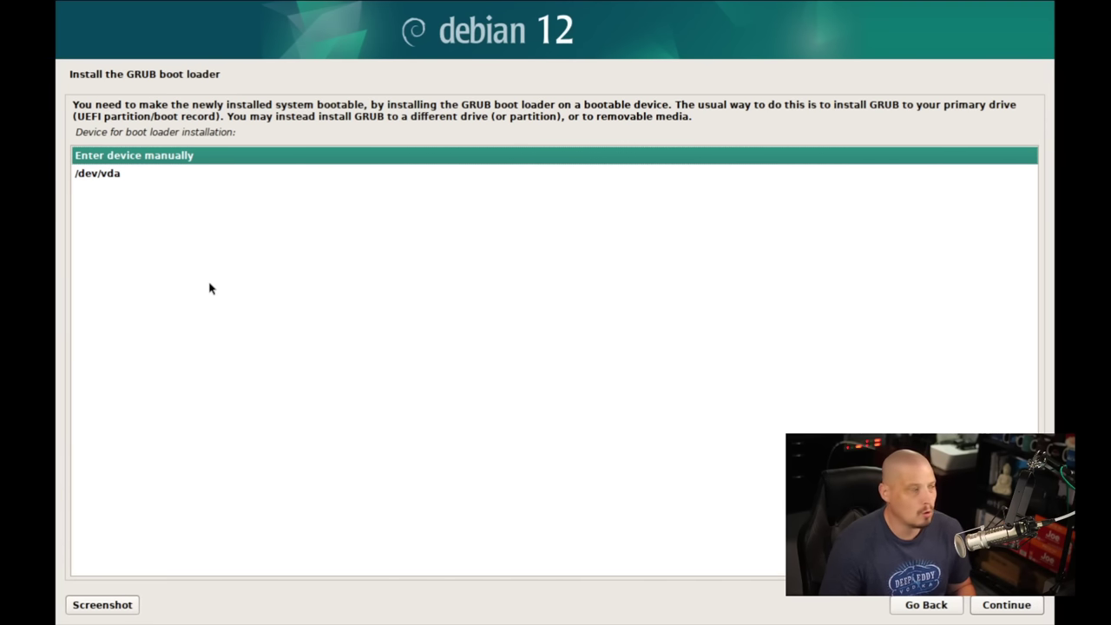
{"action": "left_click", "coordinate": [118, 177]}
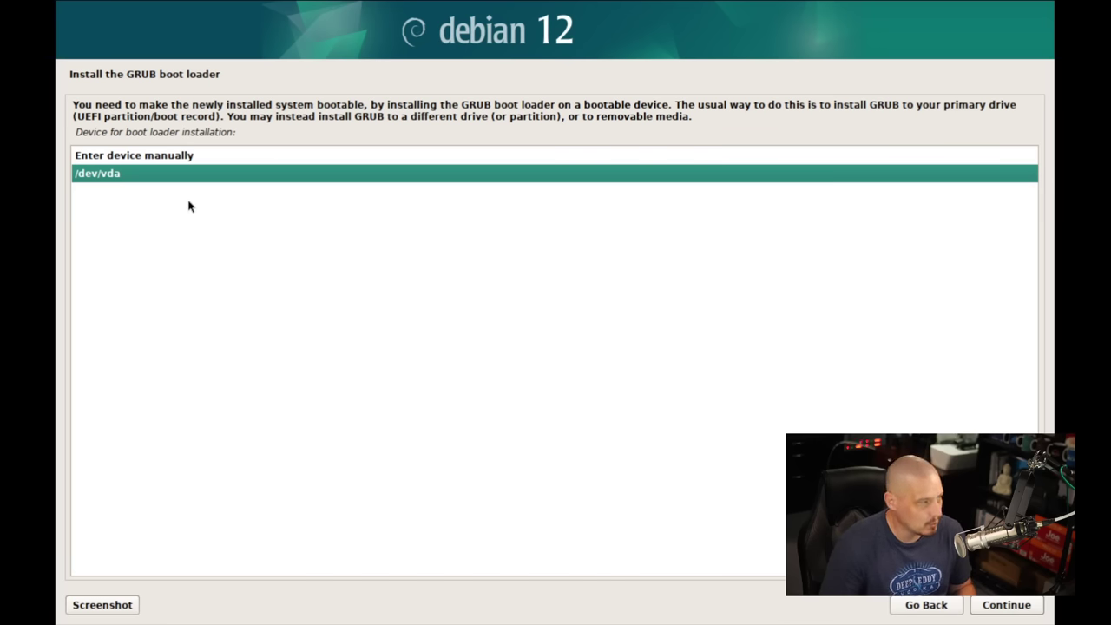
{"action": "left_click", "coordinate": [1031, 605]}
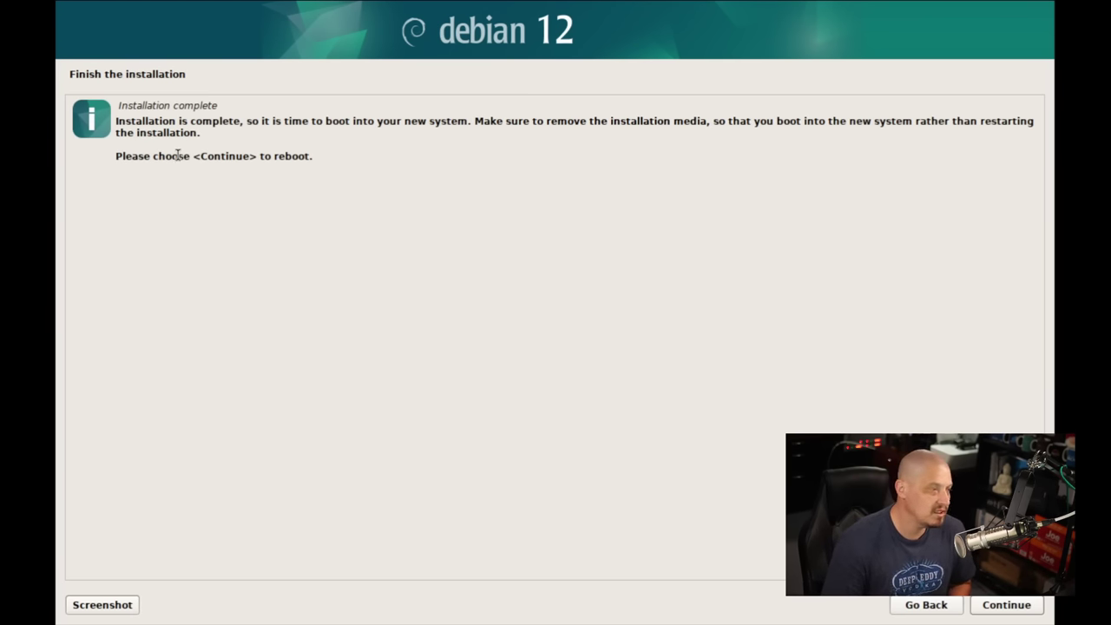
Reboot into the installed Debian GNU/Linux system and log in to the default GNOME session with the account password
{"action": "left_click", "coordinate": [1005, 606]}
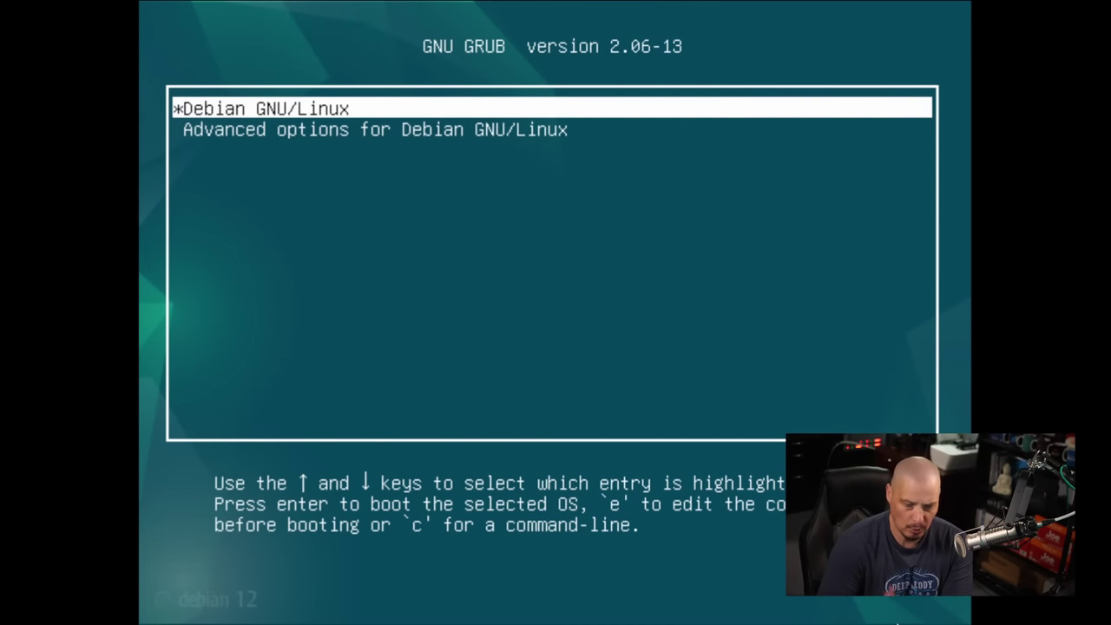
{"action": "key", "text": "Return"}
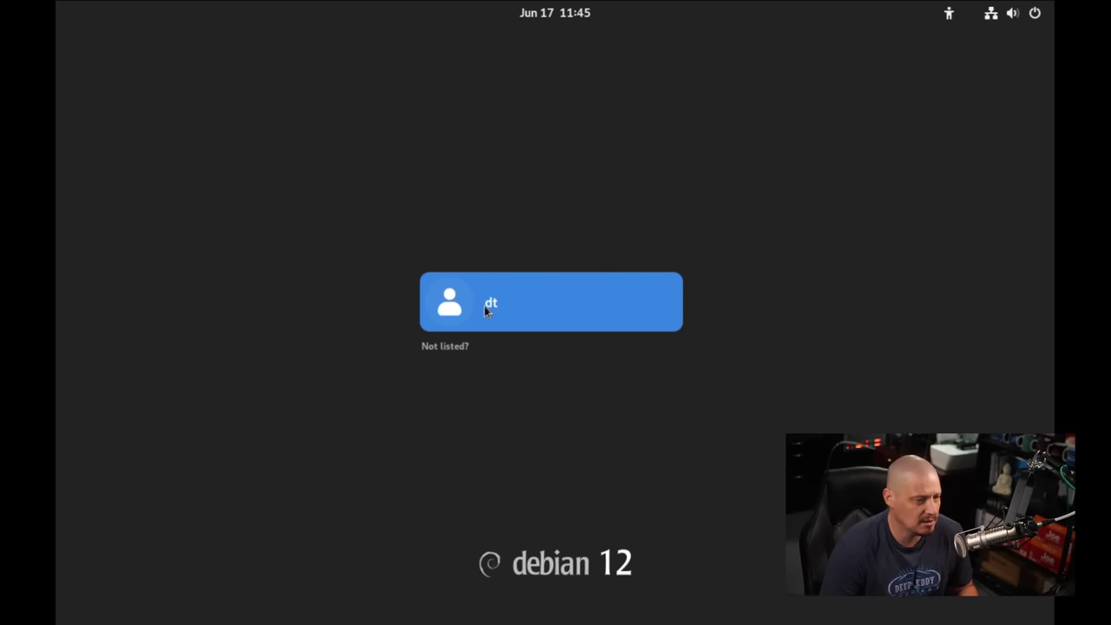
{"action": "left_click", "coordinate": [486, 305]}
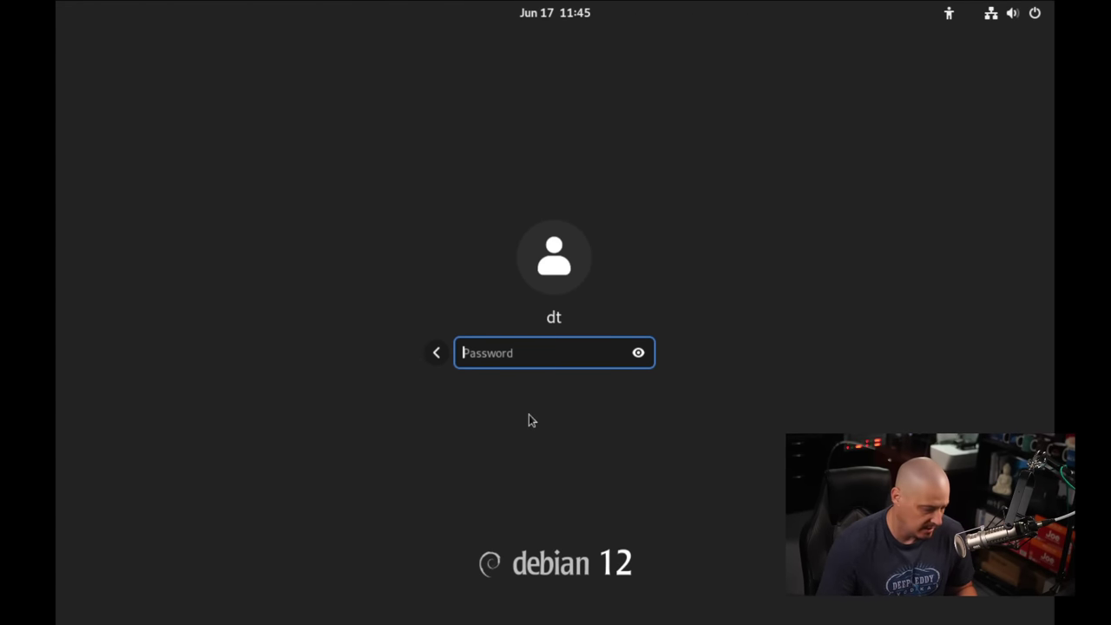
{"action": "type", "text": "••"}
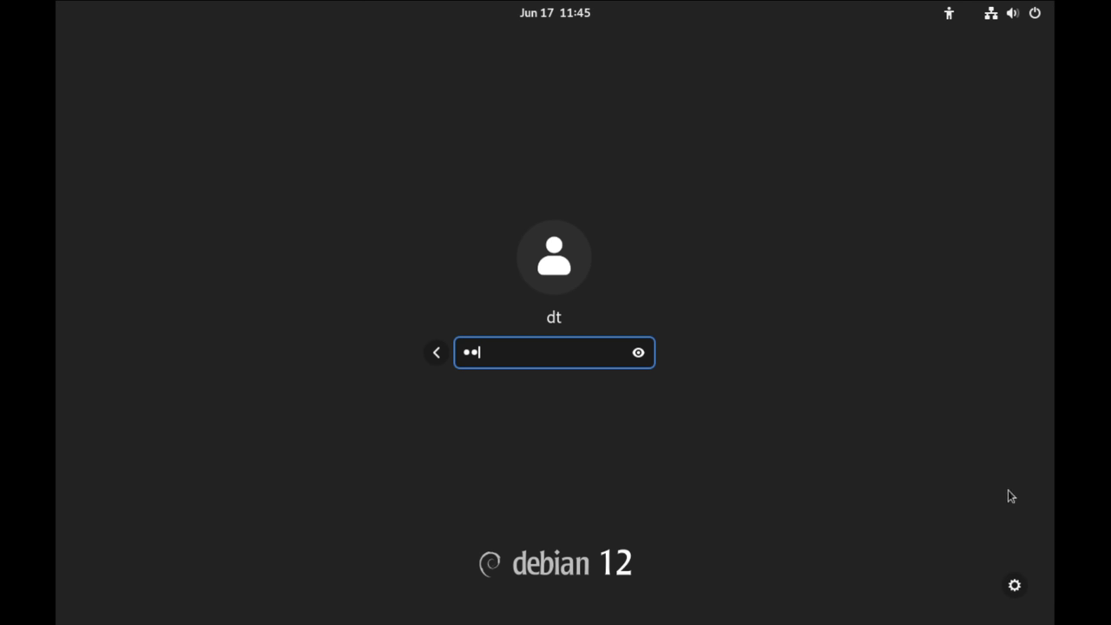
{"action": "left_click", "coordinate": [1015, 584]}
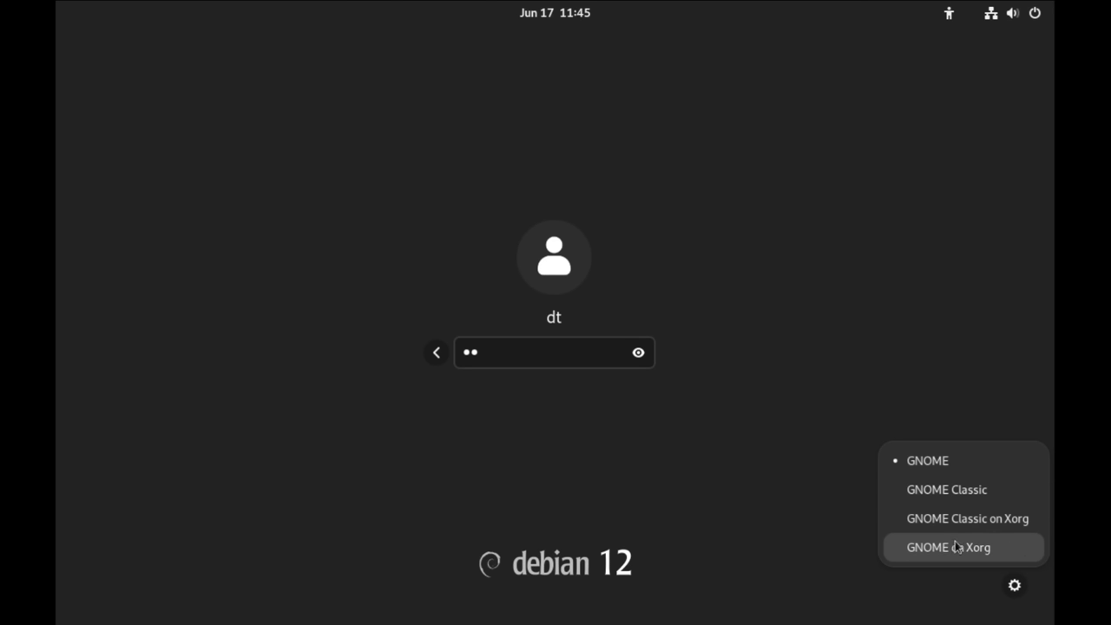
{"action": "left_click", "coordinate": [937, 384]}
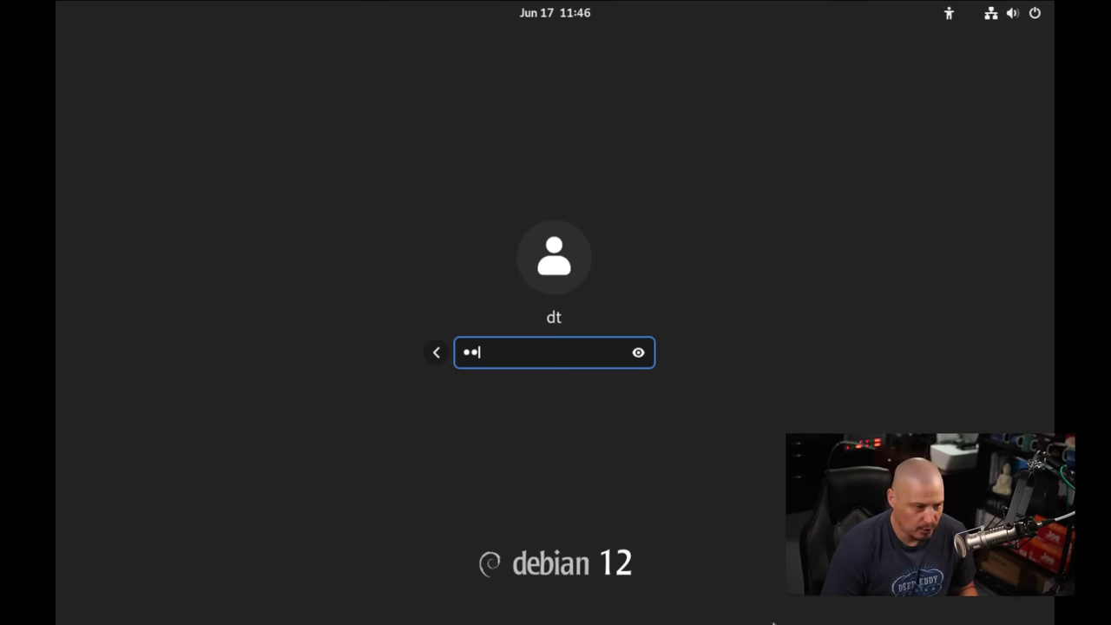
{"action": "key", "text": "Return"}
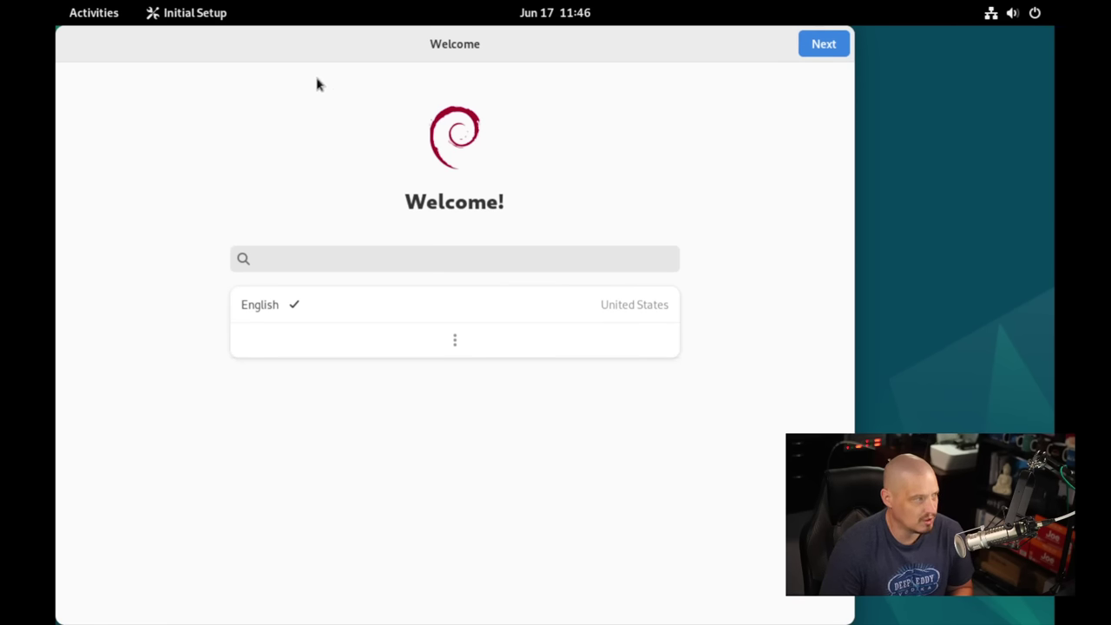
Set the display resolution to 1920 × 1080 (16:9) in the Displays settings, keep the changes and close Settings
{"action": "left_click", "coordinate": [103, 10]}
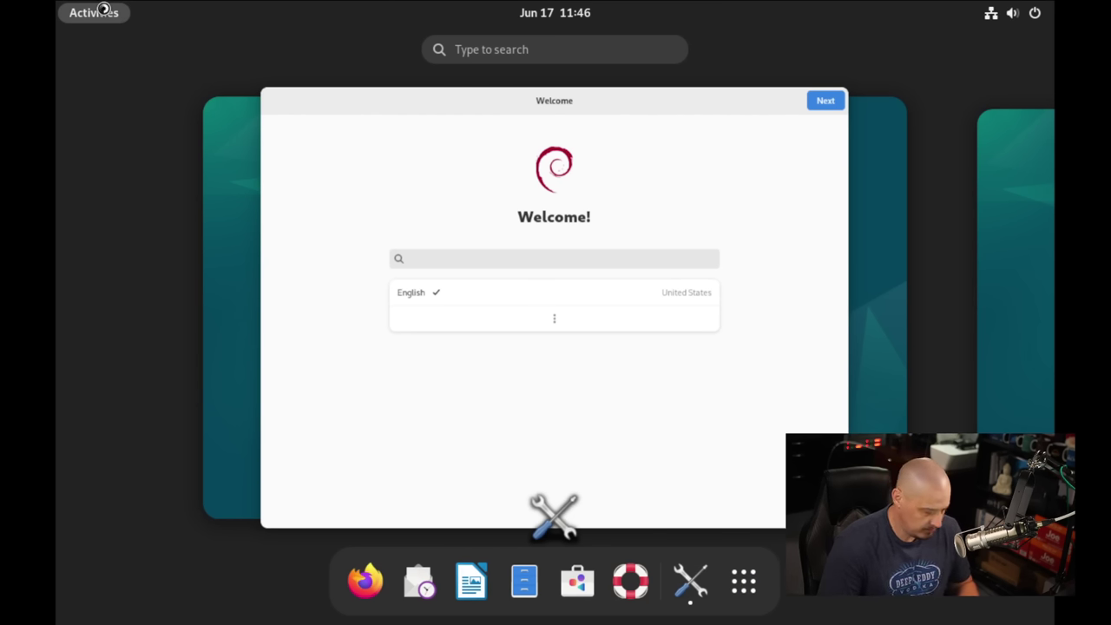
{"action": "type", "text": "disp"}
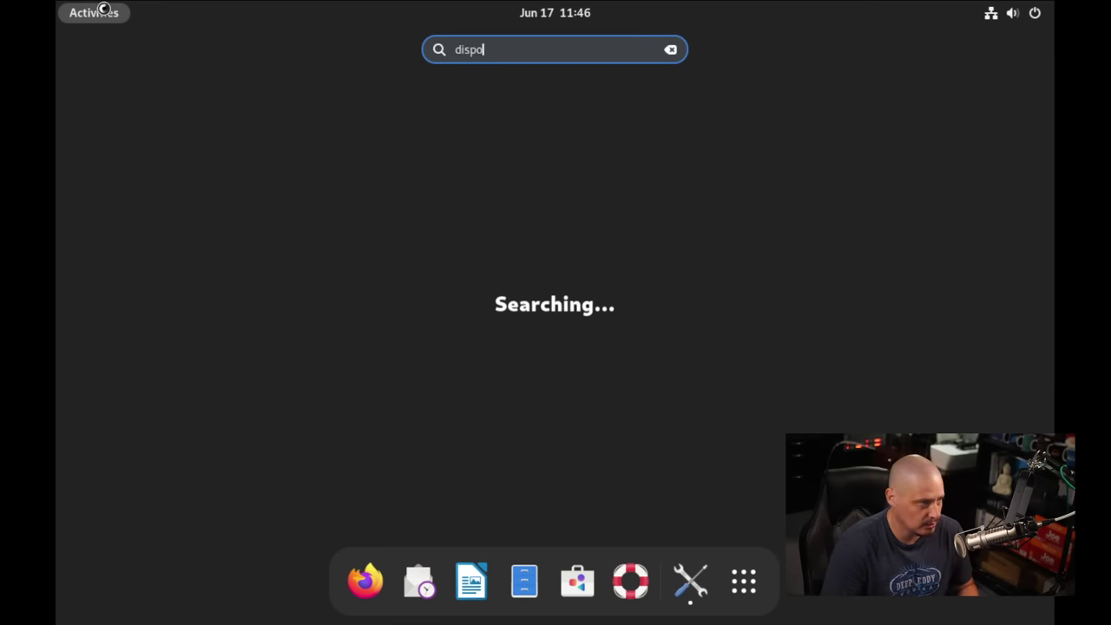
{"action": "type", "text": "lay"}
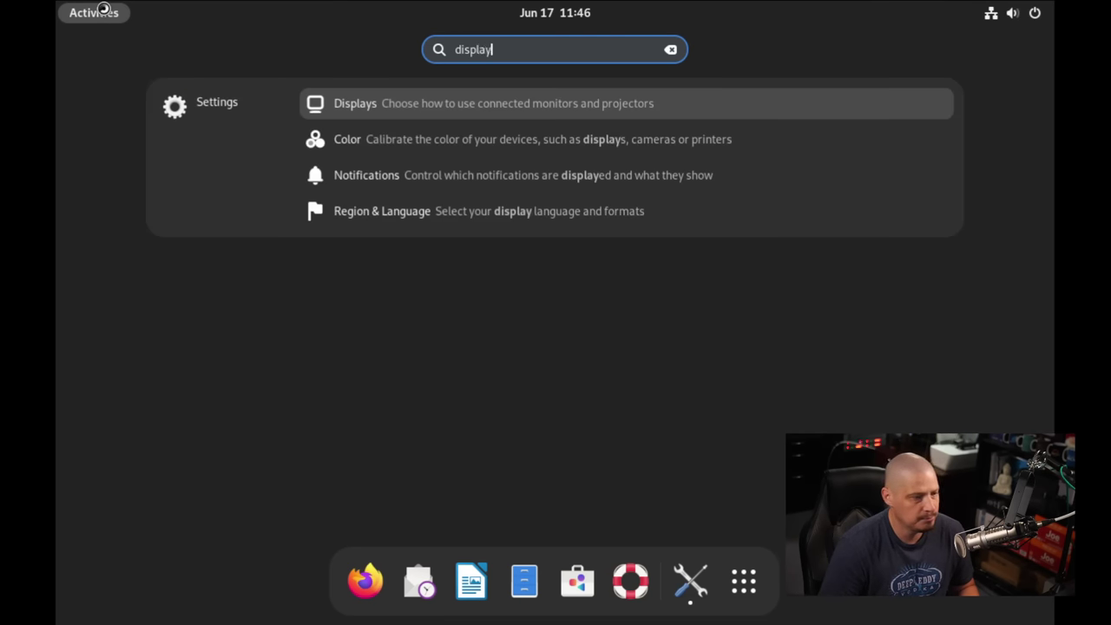
{"action": "key", "text": "Return"}
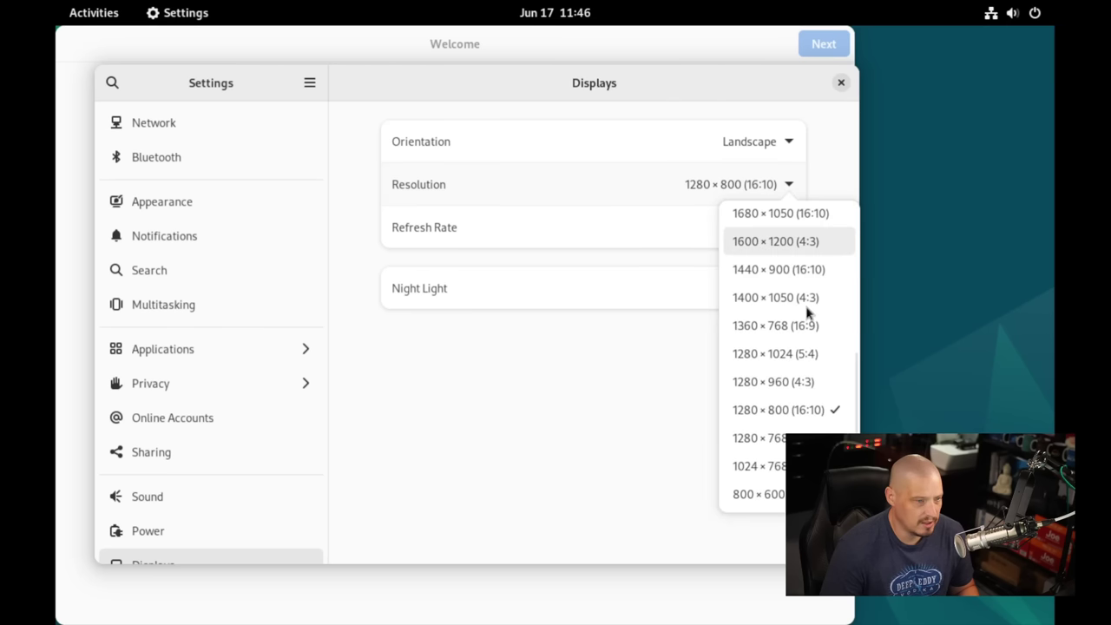
{"action": "scroll", "coordinate": [775, 340], "scroll_direction": "up", "scroll_amount": 3}
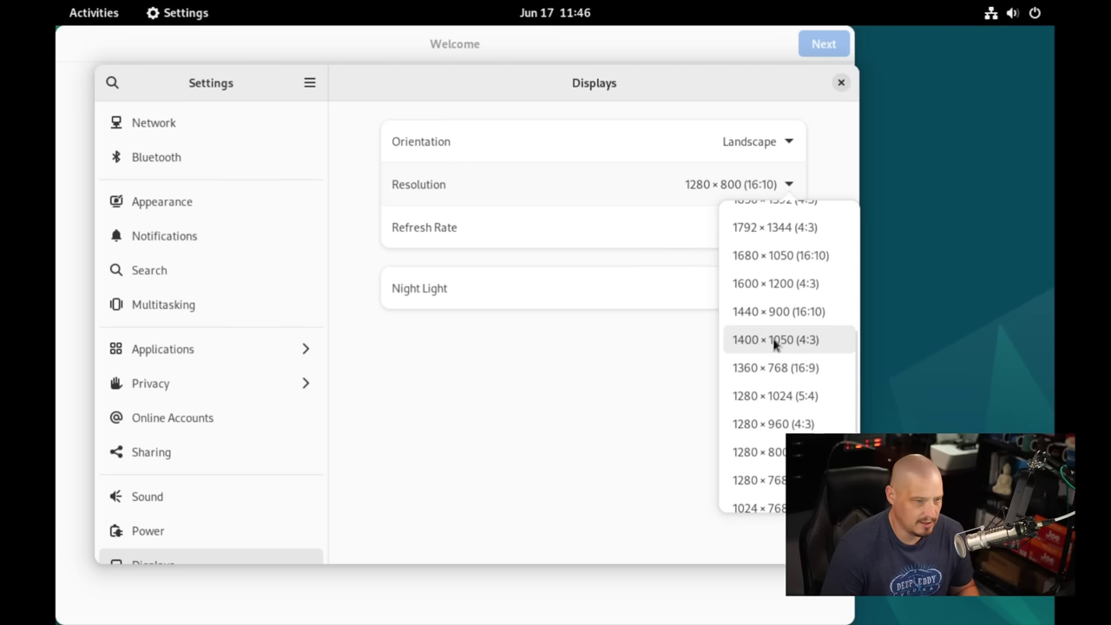
{"action": "scroll", "coordinate": [775, 345], "scroll_direction": "up", "scroll_amount": 3}
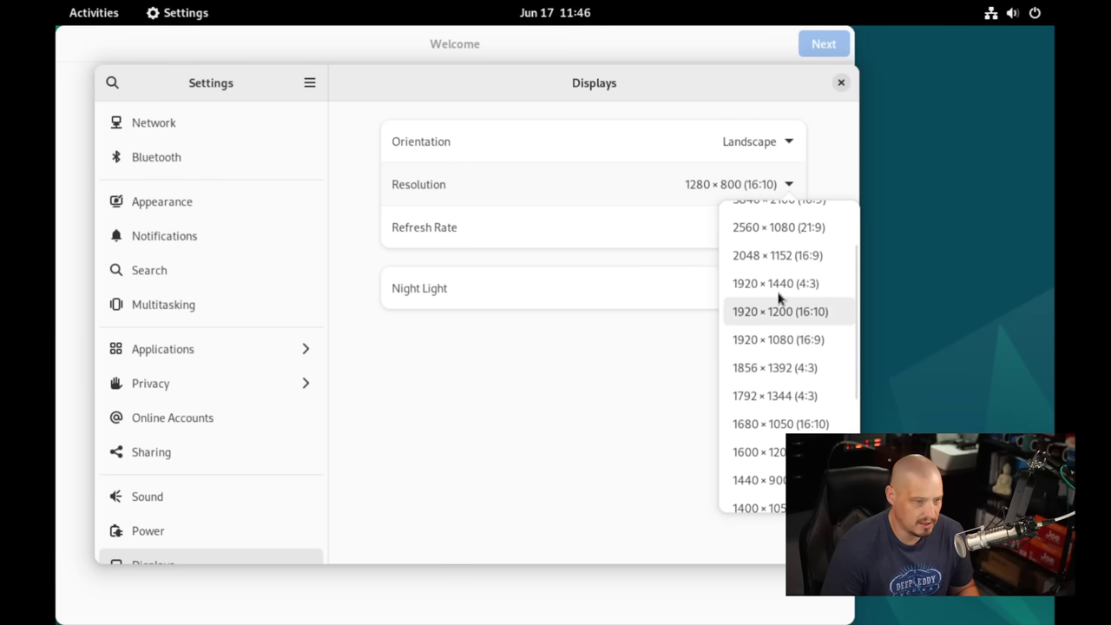
{"action": "left_click", "coordinate": [776, 339]}
{"action": "left_click", "coordinate": [810, 88]}
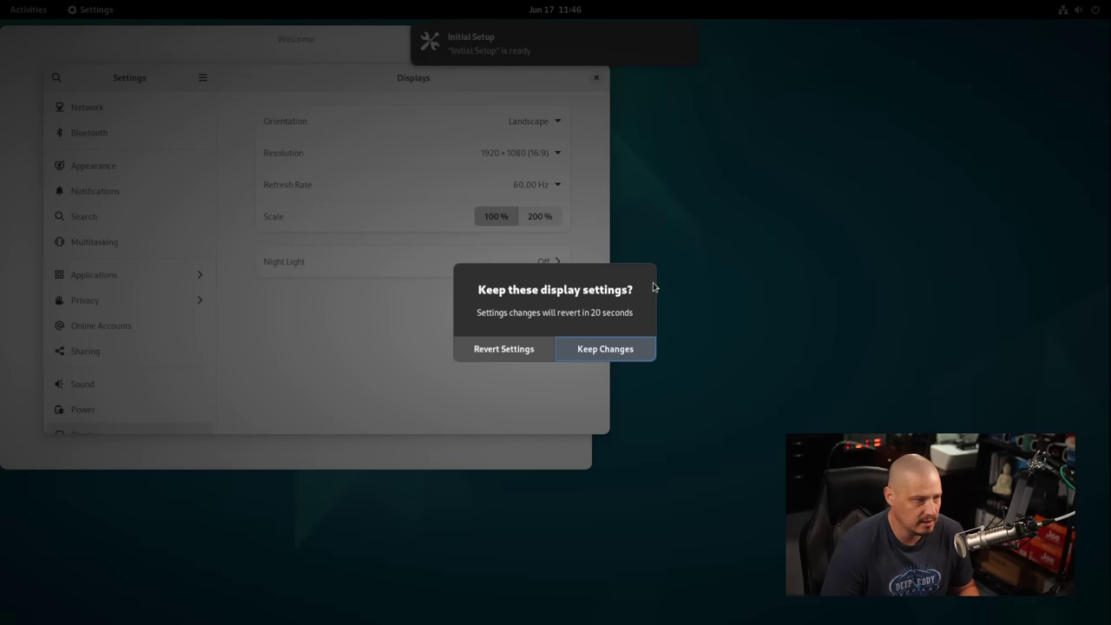
{"action": "left_click", "coordinate": [596, 359]}
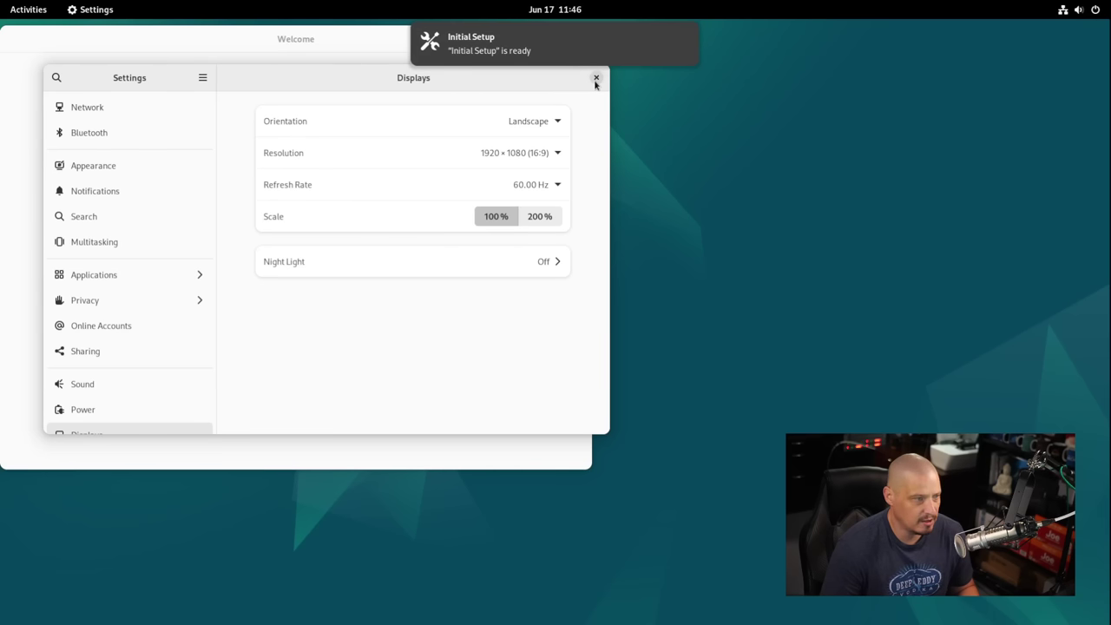
{"action": "left_click", "coordinate": [596, 78]}
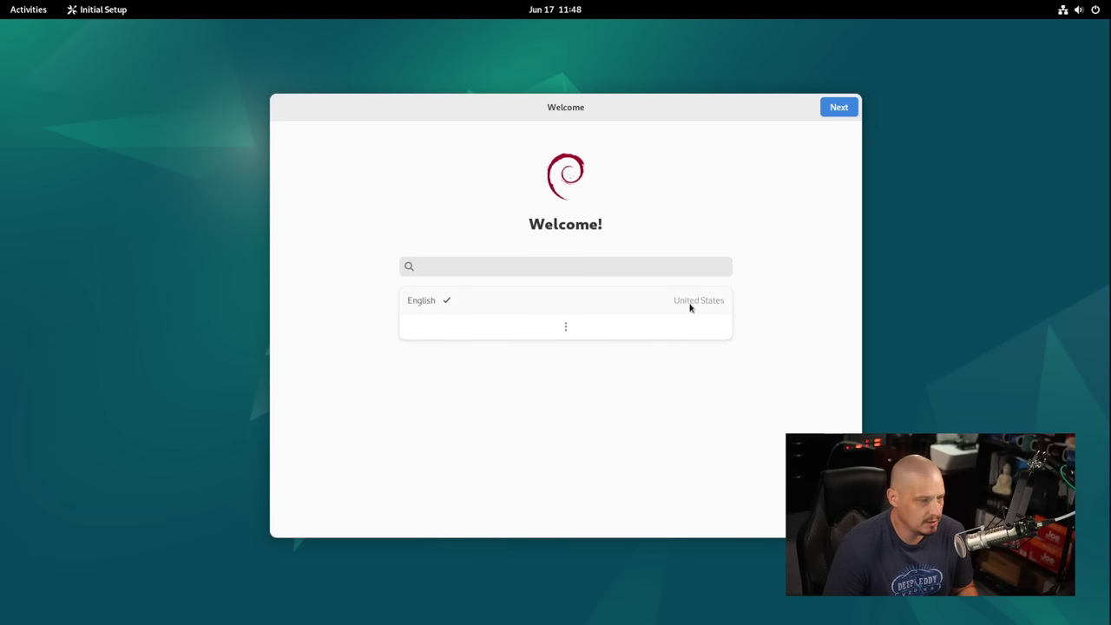
Complete the initial setup with English (United States), the English (US) keyboard layout, Location Services off and online accounts skipped
{"action": "left_click", "coordinate": [826, 110]}
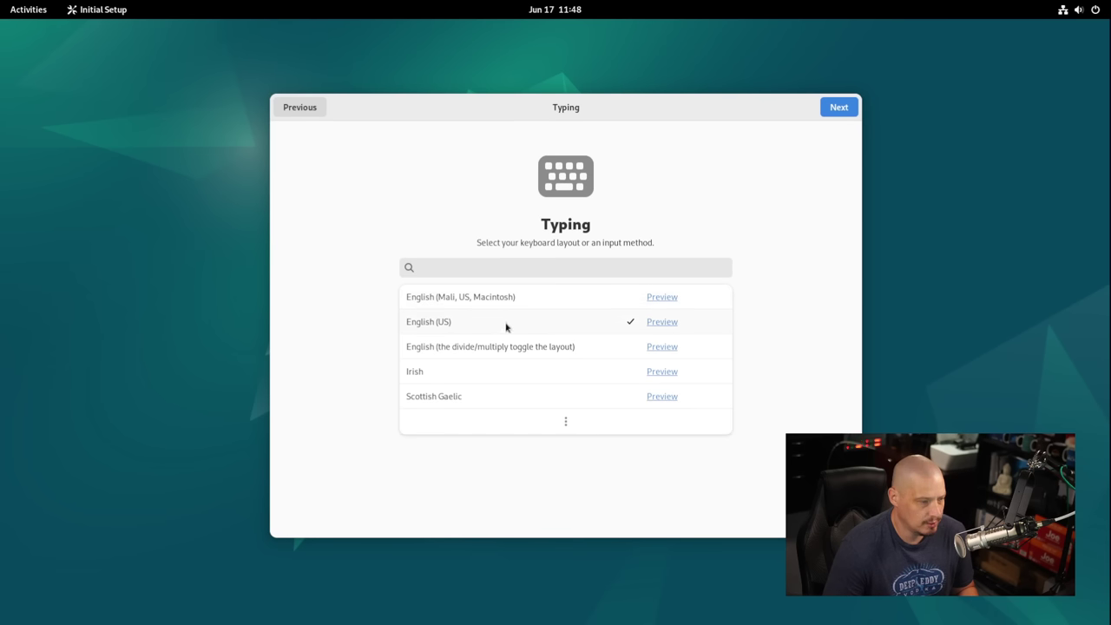
{"action": "left_click", "coordinate": [838, 107]}
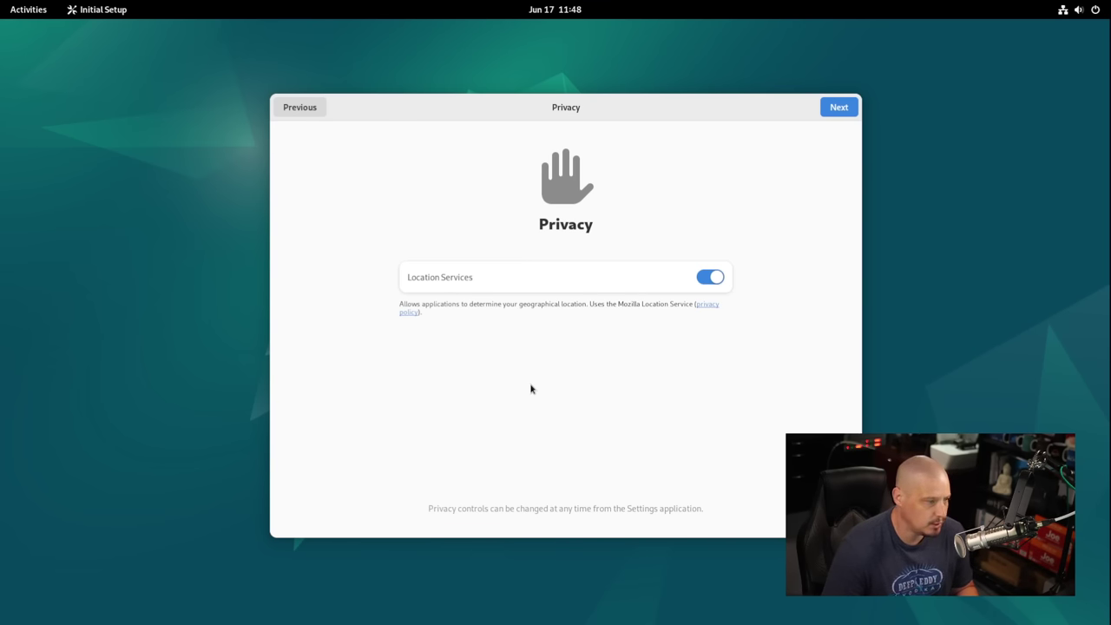
{"action": "left_click", "coordinate": [702, 281]}
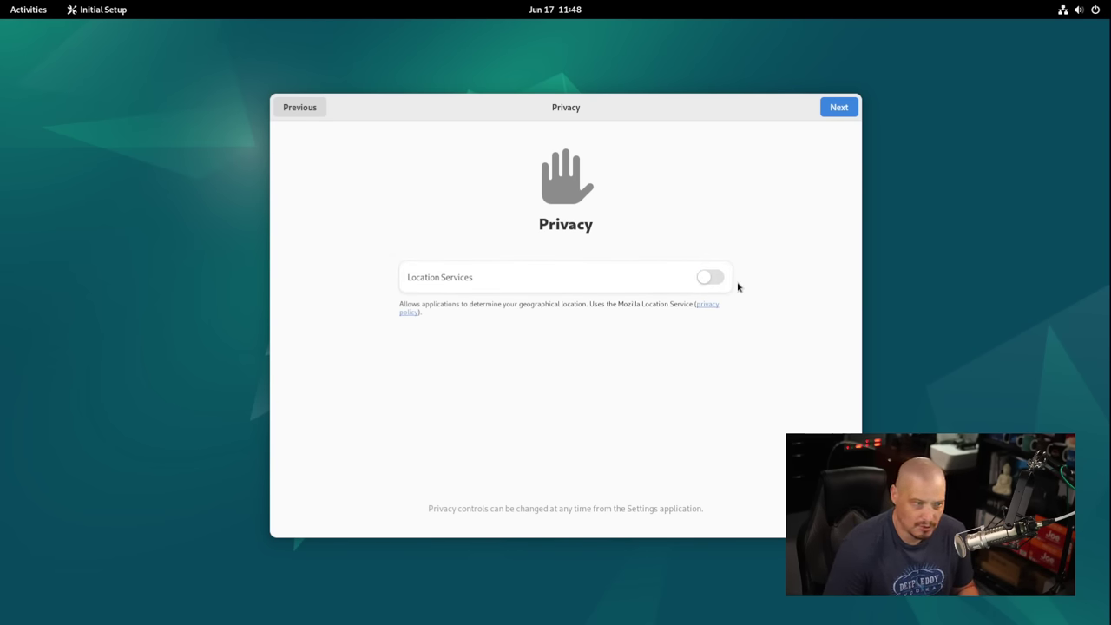
{"action": "left_click", "coordinate": [838, 113]}
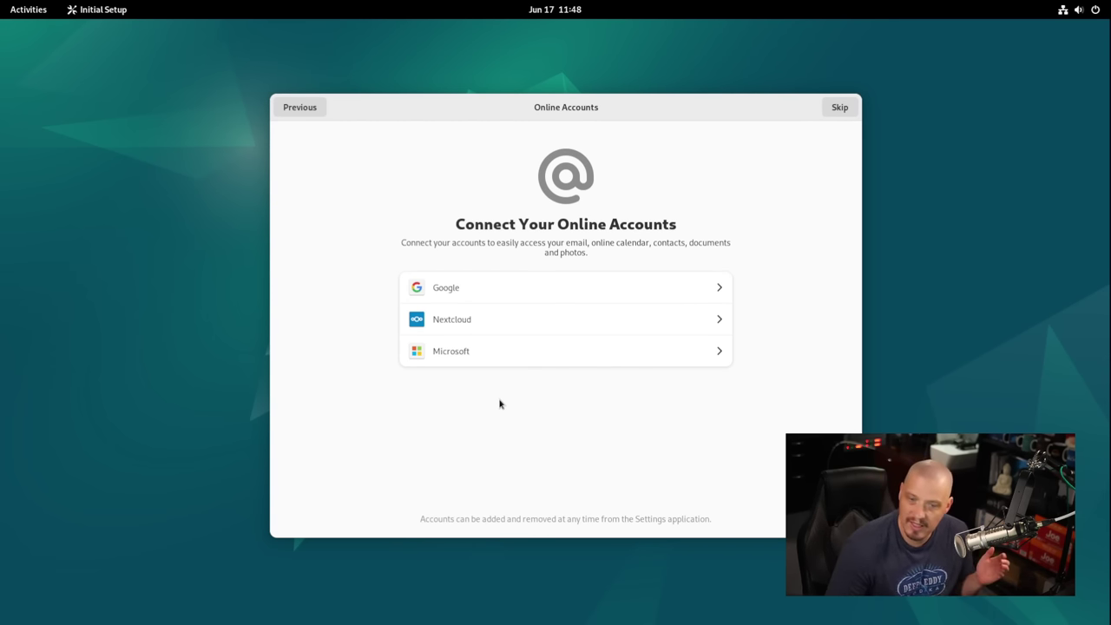
{"action": "left_click", "coordinate": [838, 109]}
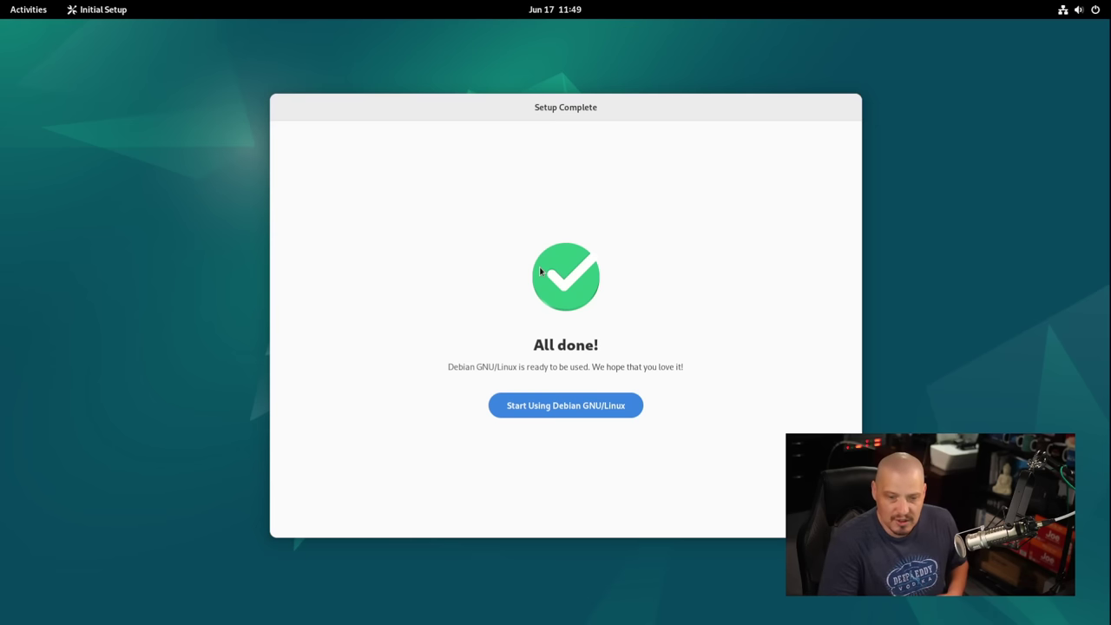
{"action": "left_click", "coordinate": [545, 401]}
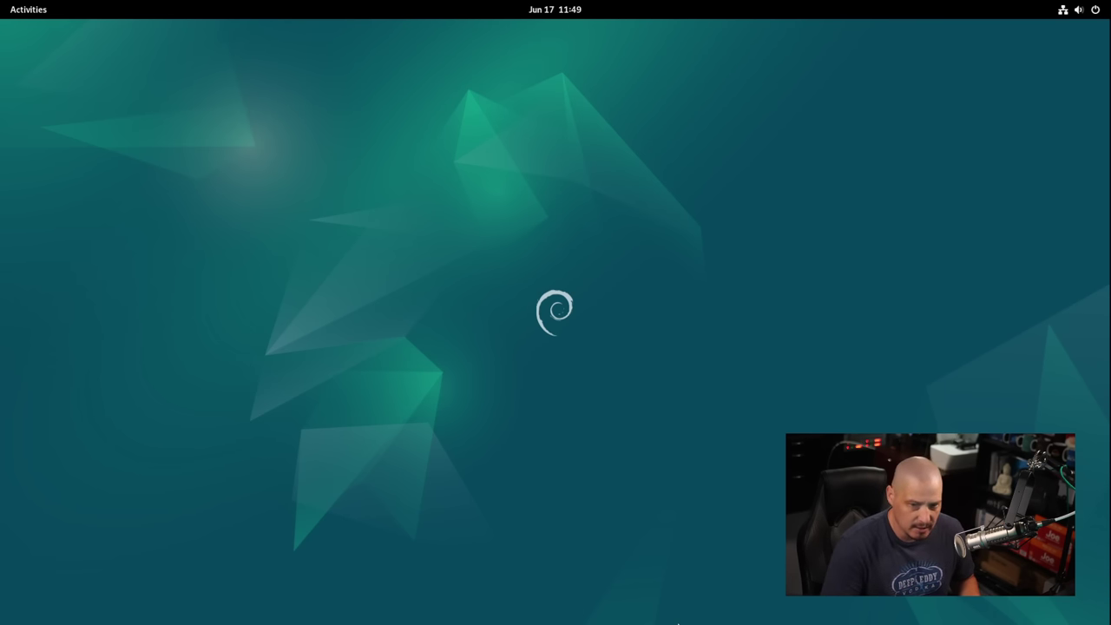
Find and launch the Terminal, and maximize its window
{"action": "key", "text": "super"}
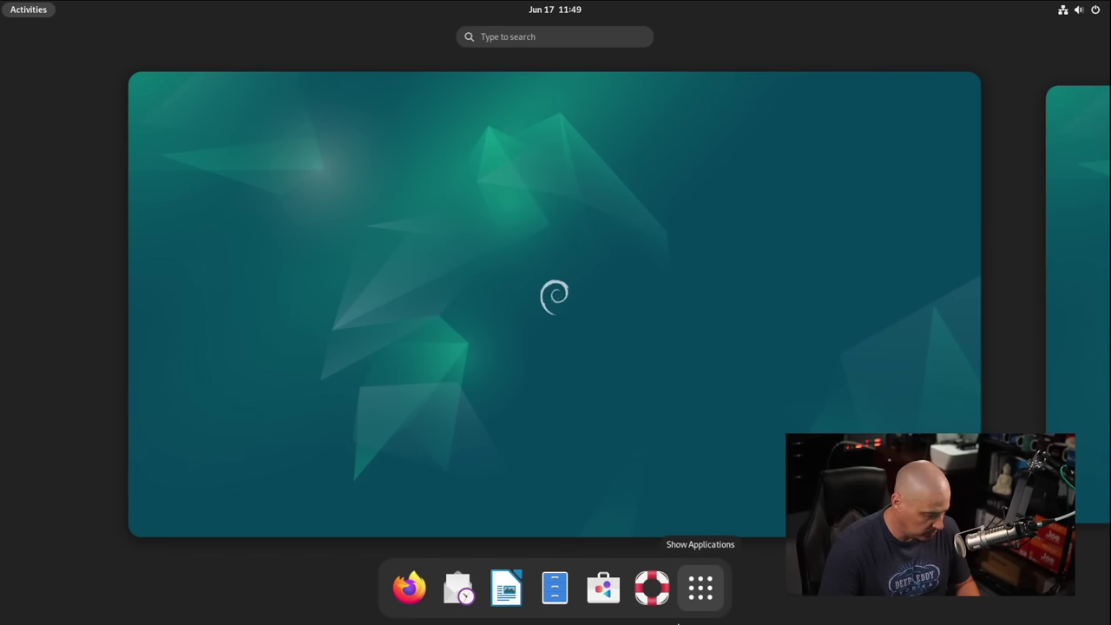
{"action": "type", "text": "termi"}
{"action": "key", "text": "Return"}
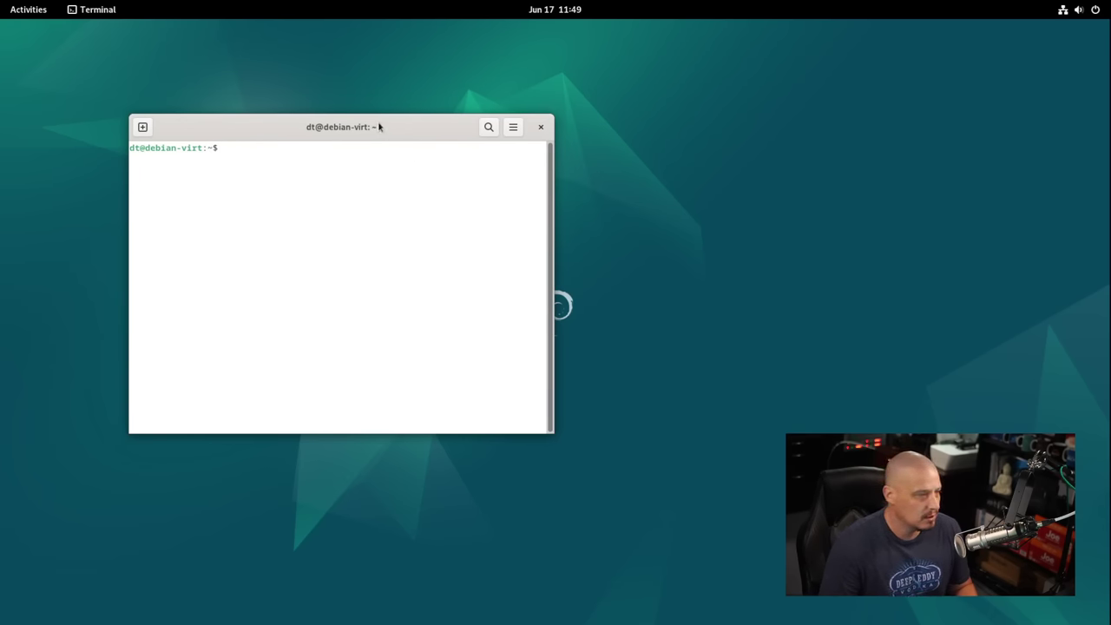
{"action": "double_click", "coordinate": [379, 127]}
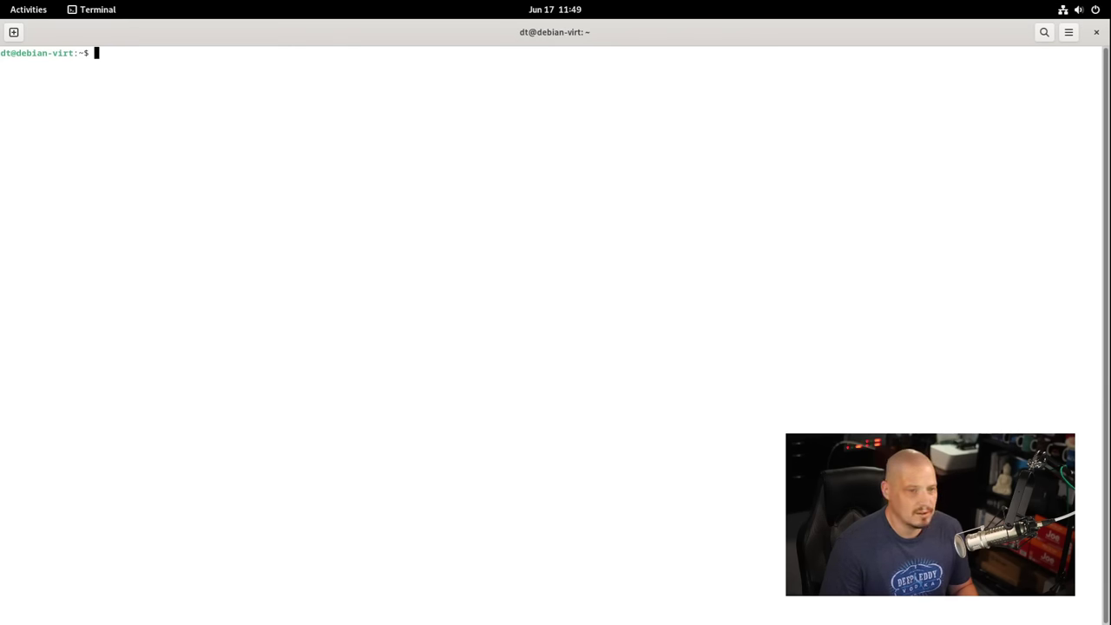
In the terminal's Unnamed profile, turn off the system theme colors, apply the GNOME dark built-in scheme and close the preferences
{"action": "left_click", "coordinate": [1068, 32]}
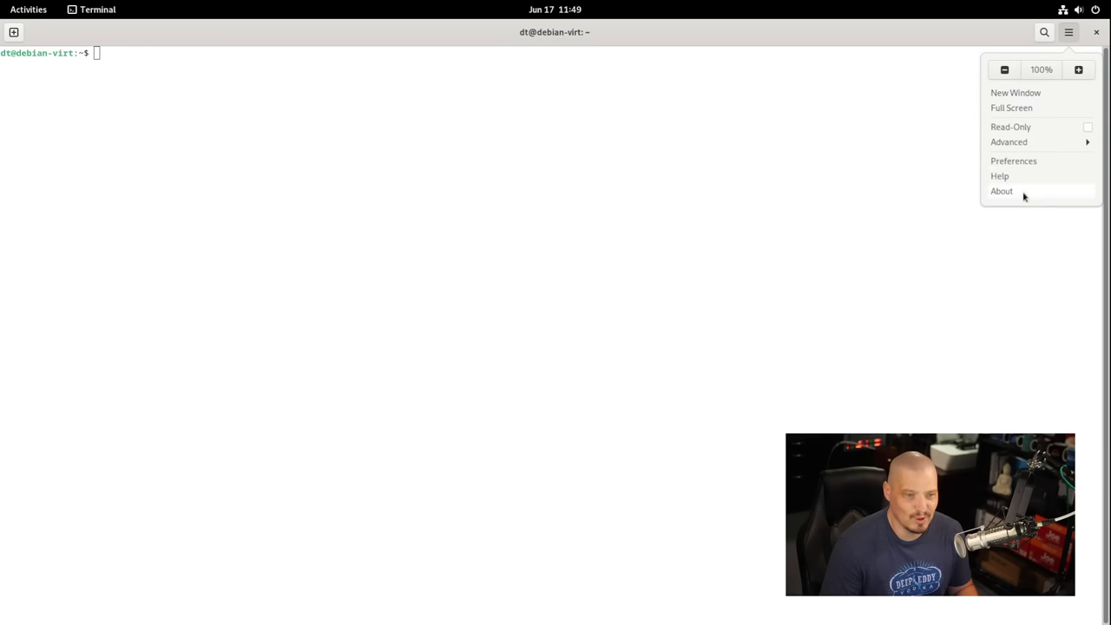
{"action": "left_click", "coordinate": [1014, 163]}
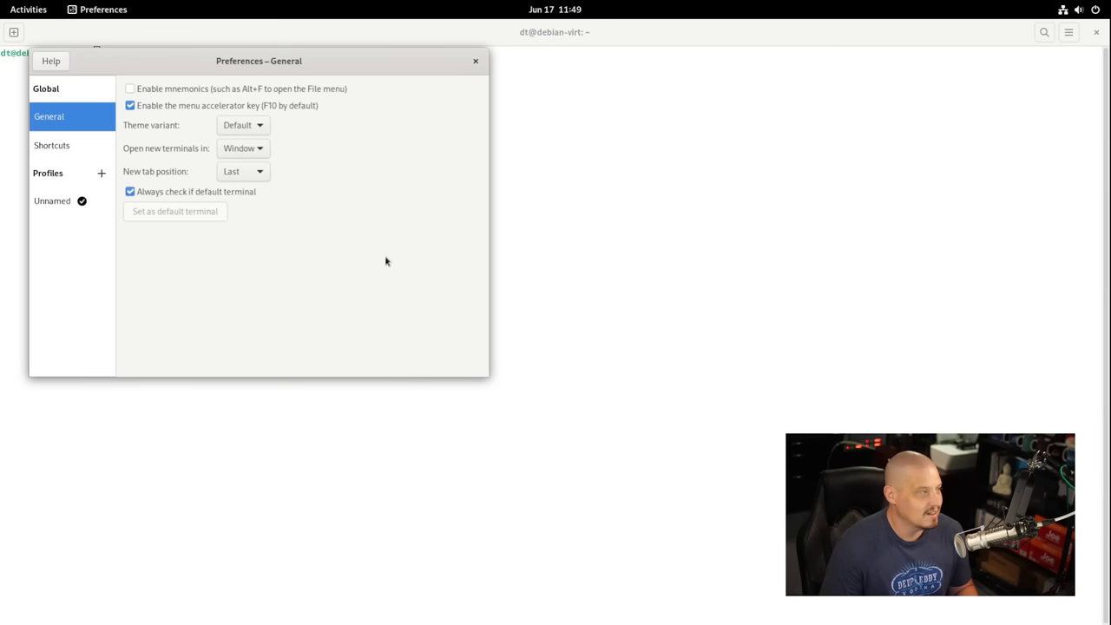
{"action": "left_click_drag", "start_coordinate": [219, 65], "coordinate": [666, 183]}
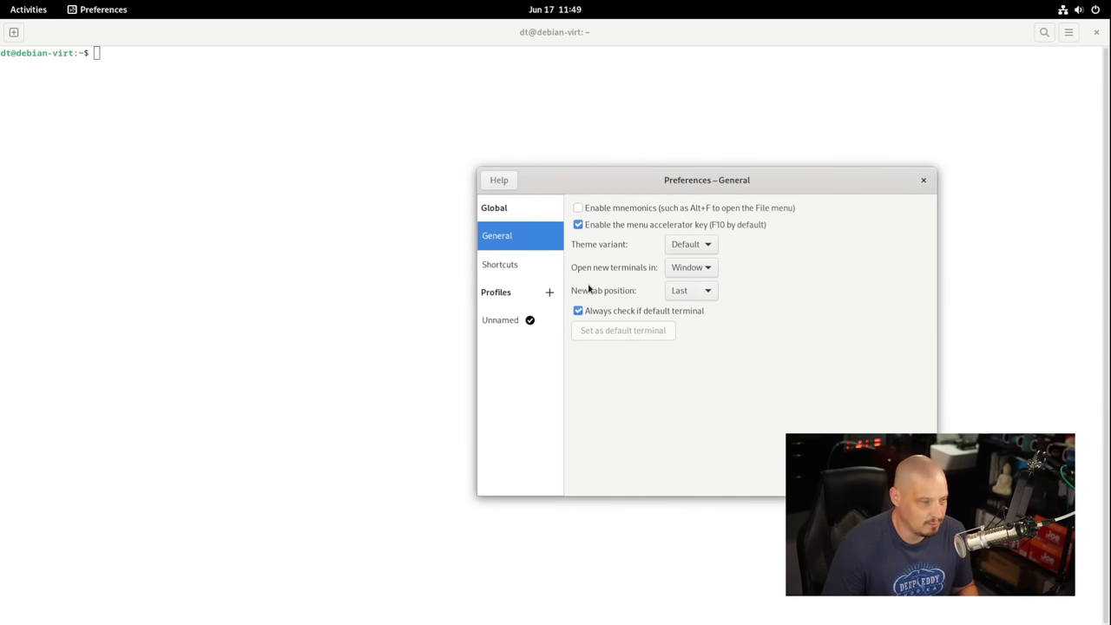
{"action": "left_click", "coordinate": [501, 327]}
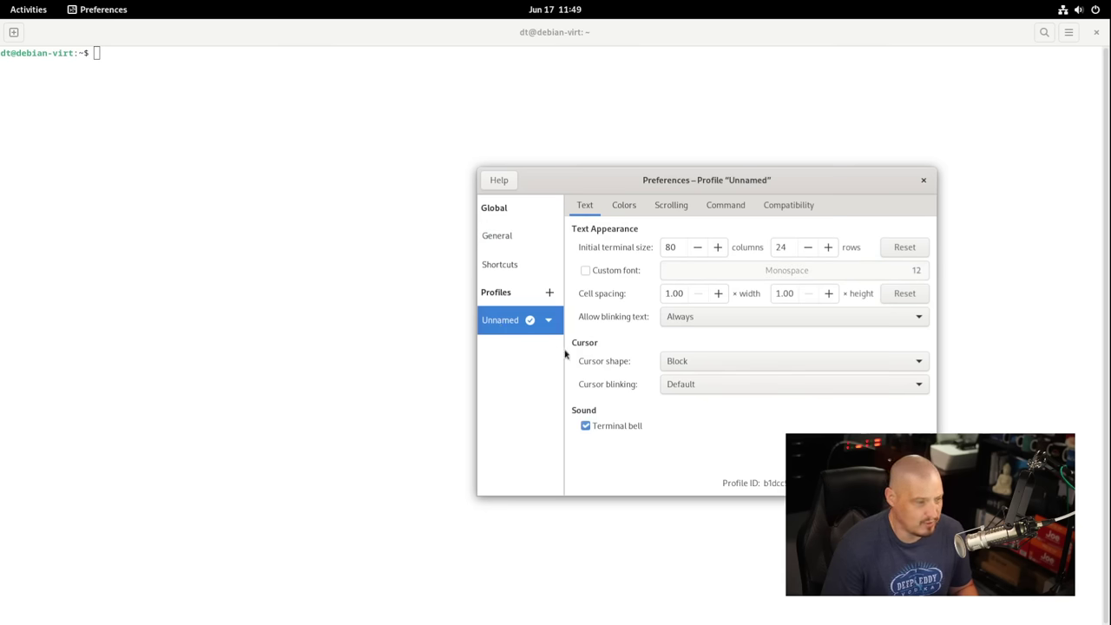
{"action": "left_click", "coordinate": [724, 208]}
{"action": "left_click", "coordinate": [631, 211]}
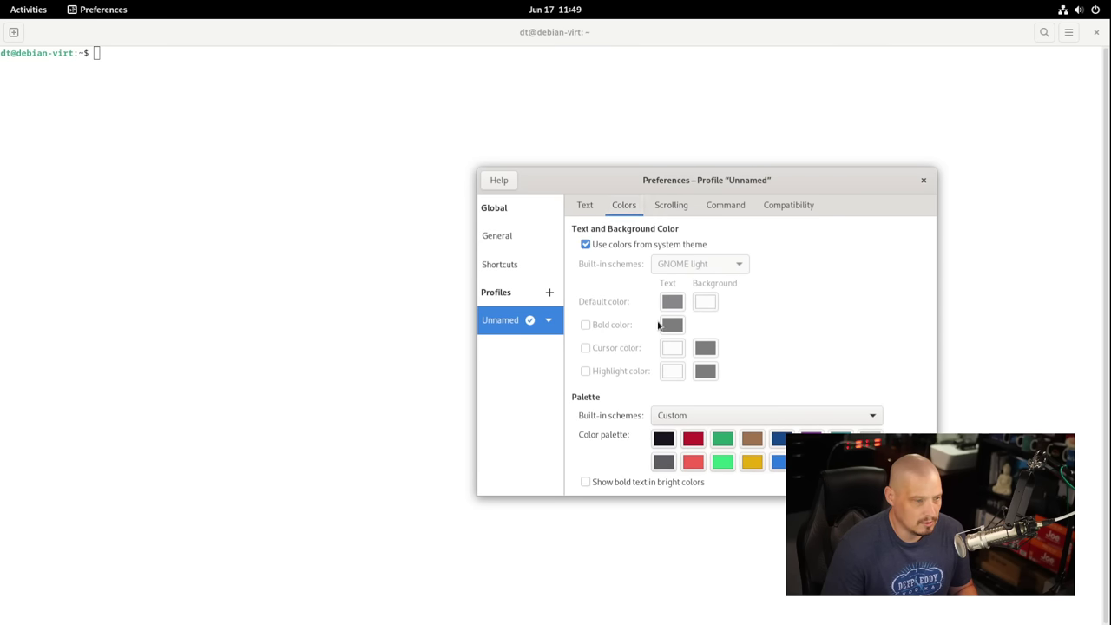
{"action": "left_click", "coordinate": [605, 246]}
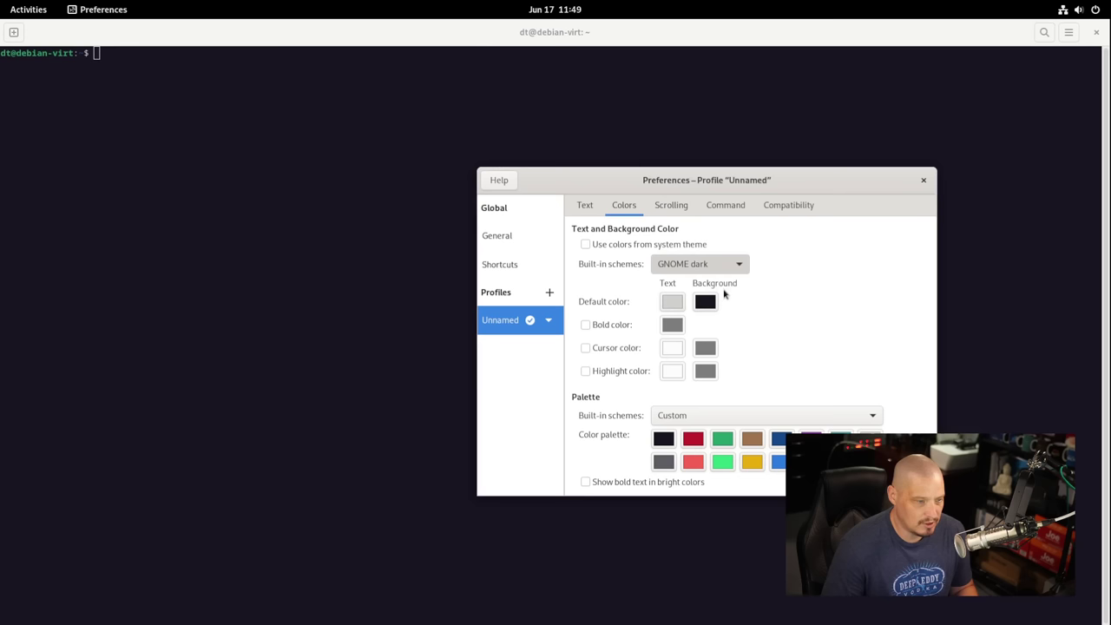
{"action": "left_click", "coordinate": [923, 182]}
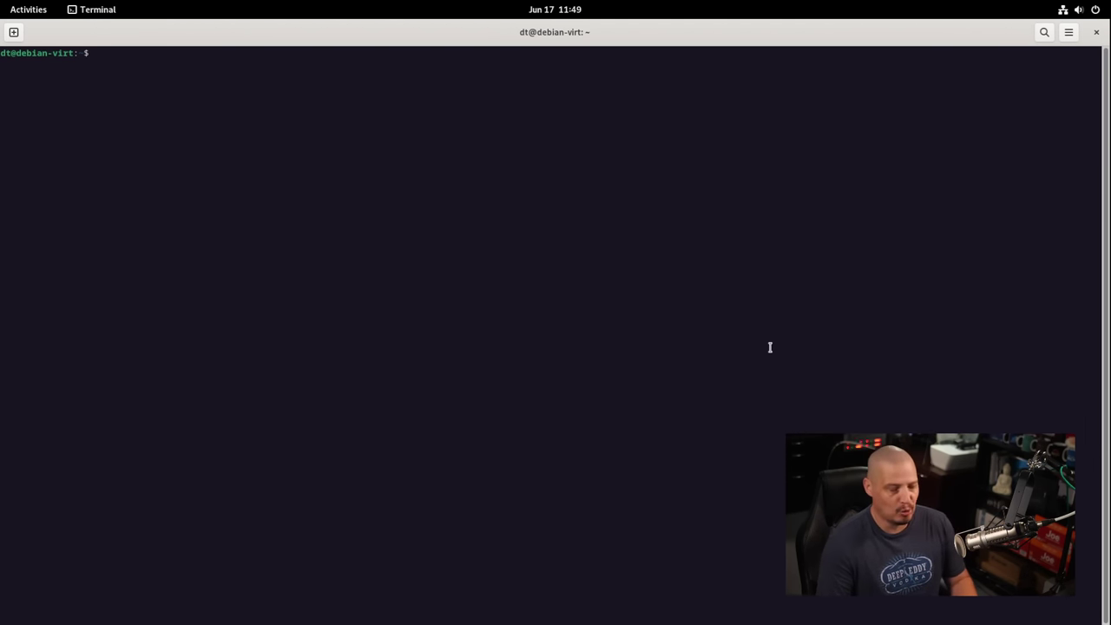
Check the session type by running echo $XDG_SESSION_TYPE in enlarged terminal text, and close the terminal
{"action": "key", "text": "ctrl+plus"}
{"action": "key", "text": "ctrl+plus"}
{"action": "key", "text": "ctrl+plus"}
{"action": "key", "text": "ctrl+plus"}
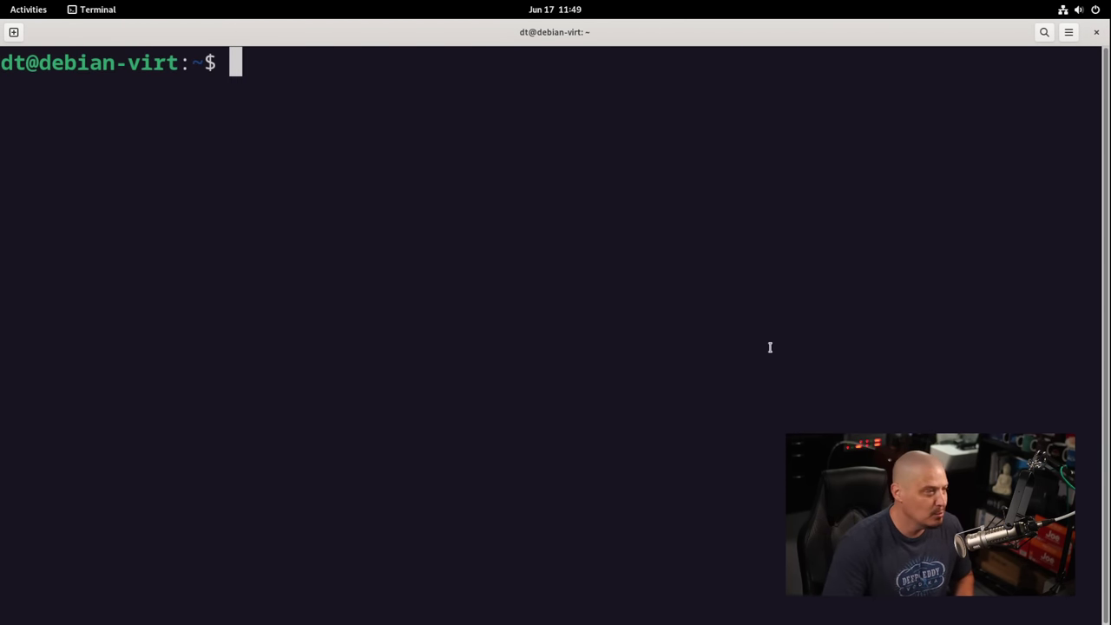
{"action": "type", "text": "echo $"}
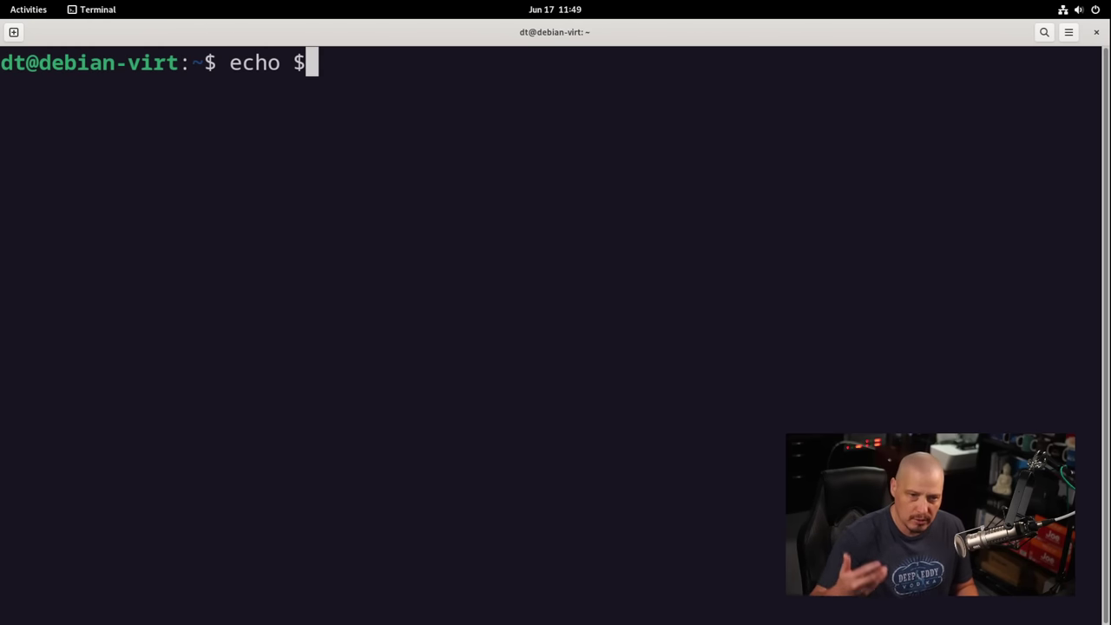
{"action": "type", "text": "XDG"}
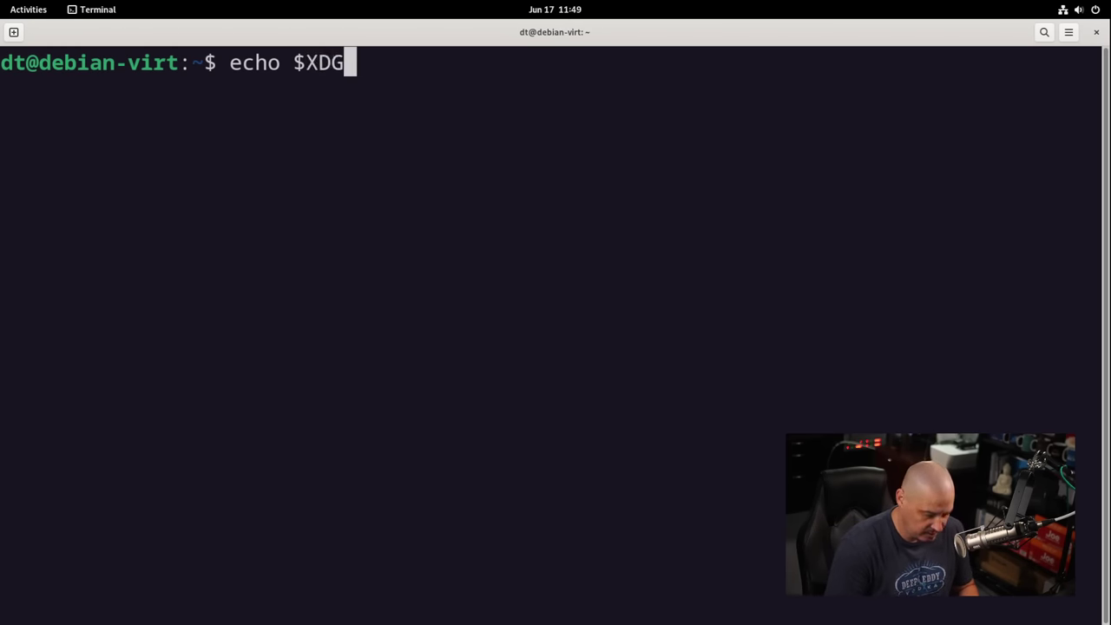
{"action": "type", "text": "_SESSIO"}
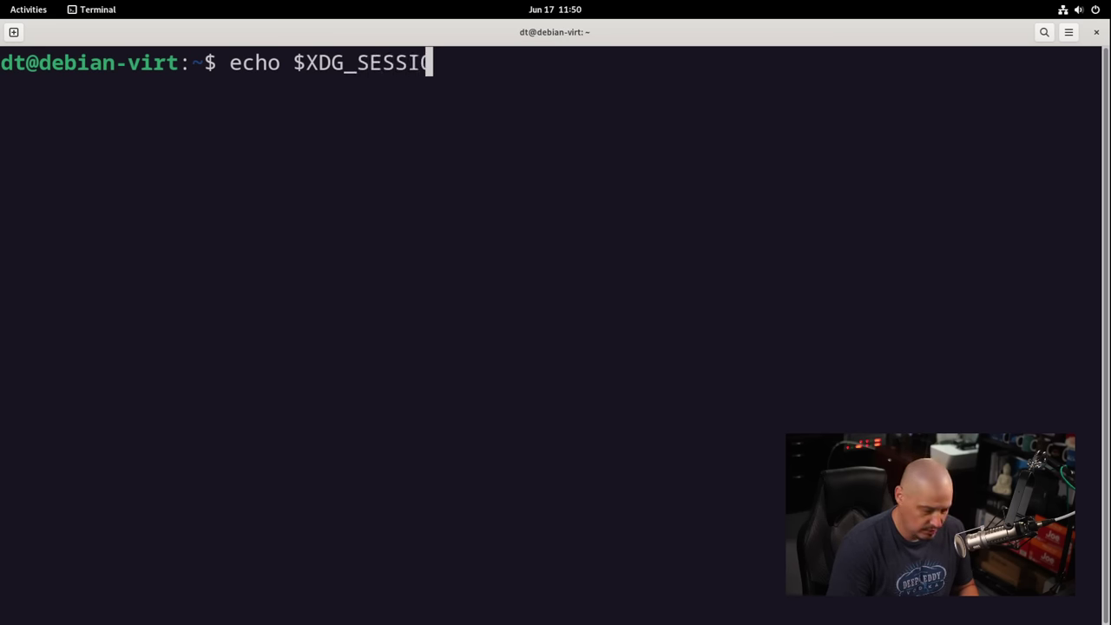
{"action": "type", "text": "N_TYPE"}
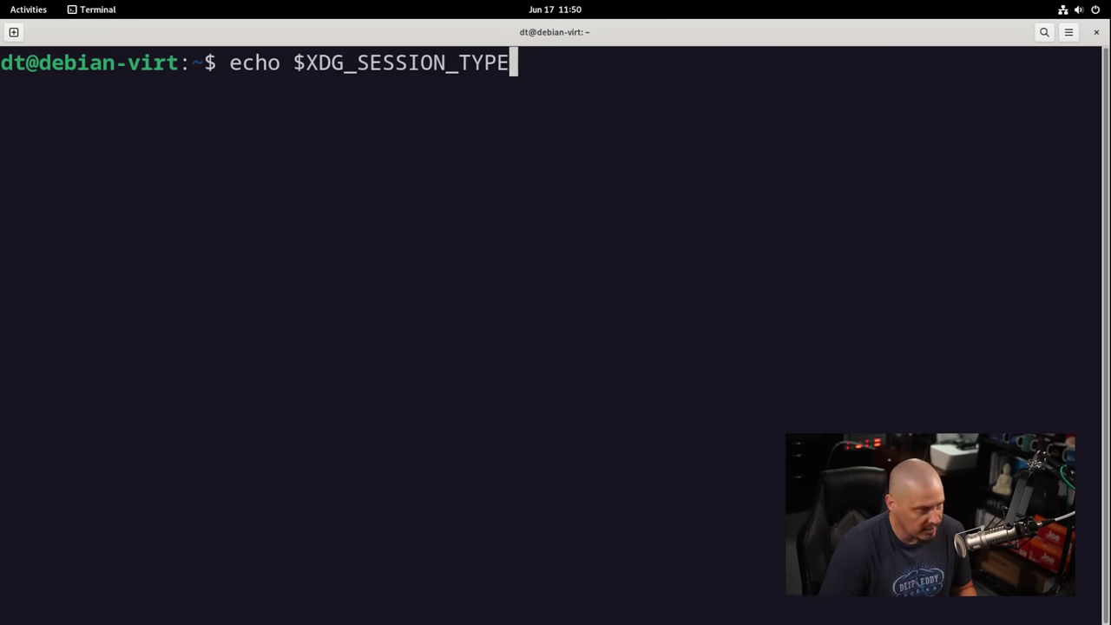
{"action": "key", "text": "Return"}
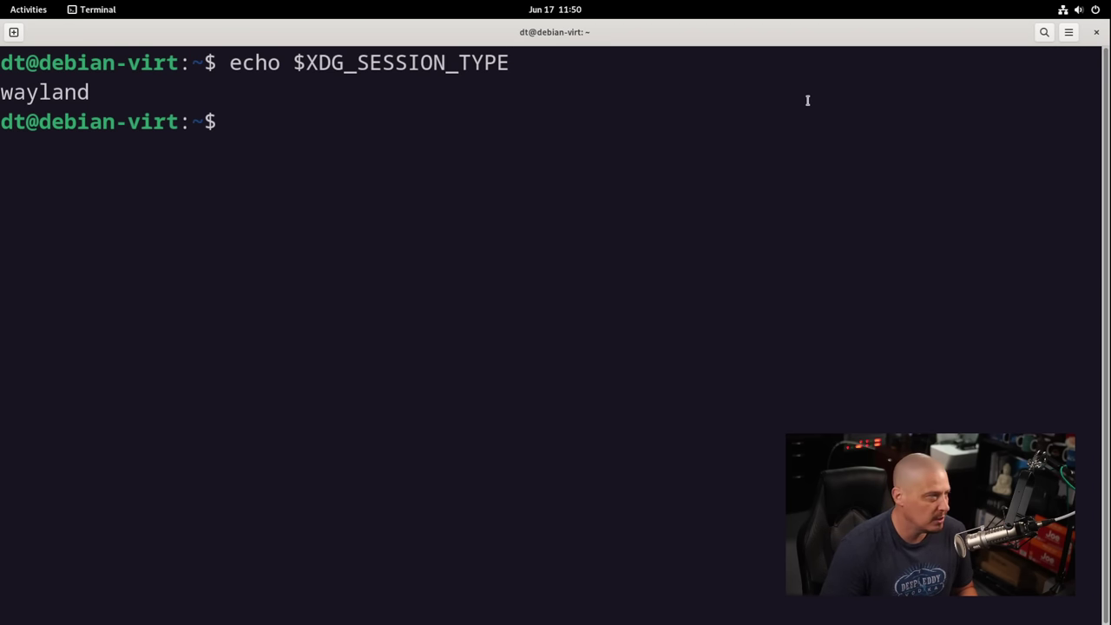
{"action": "left_click", "coordinate": [1095, 34]}
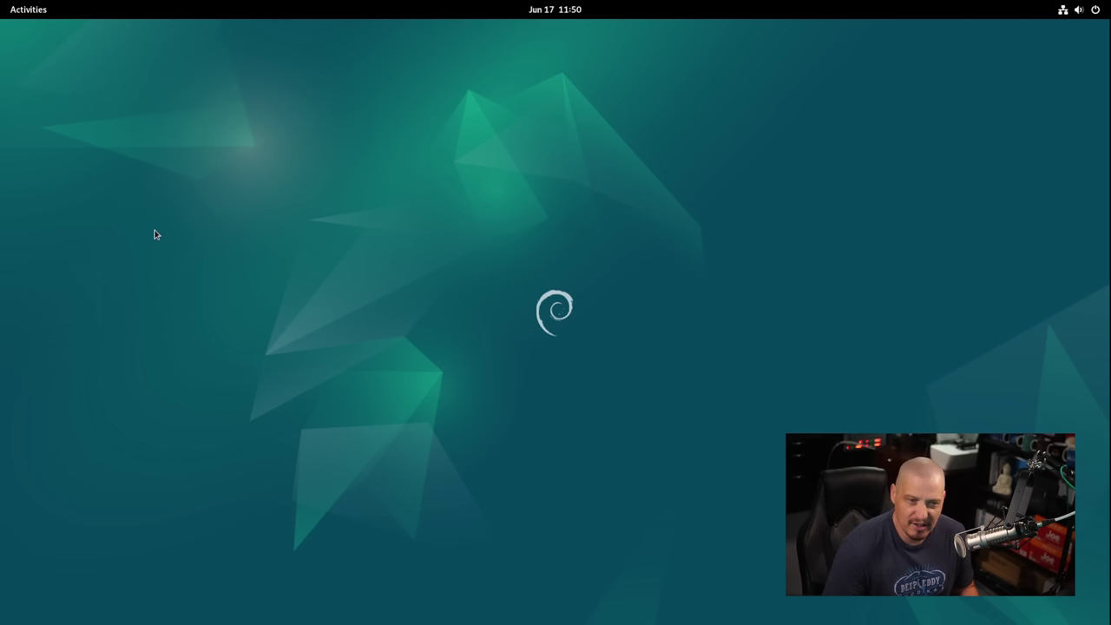
View the full application list, and check the Firefox ESR version in its About dialog before closing the browser
{"action": "left_click", "coordinate": [28, 10]}
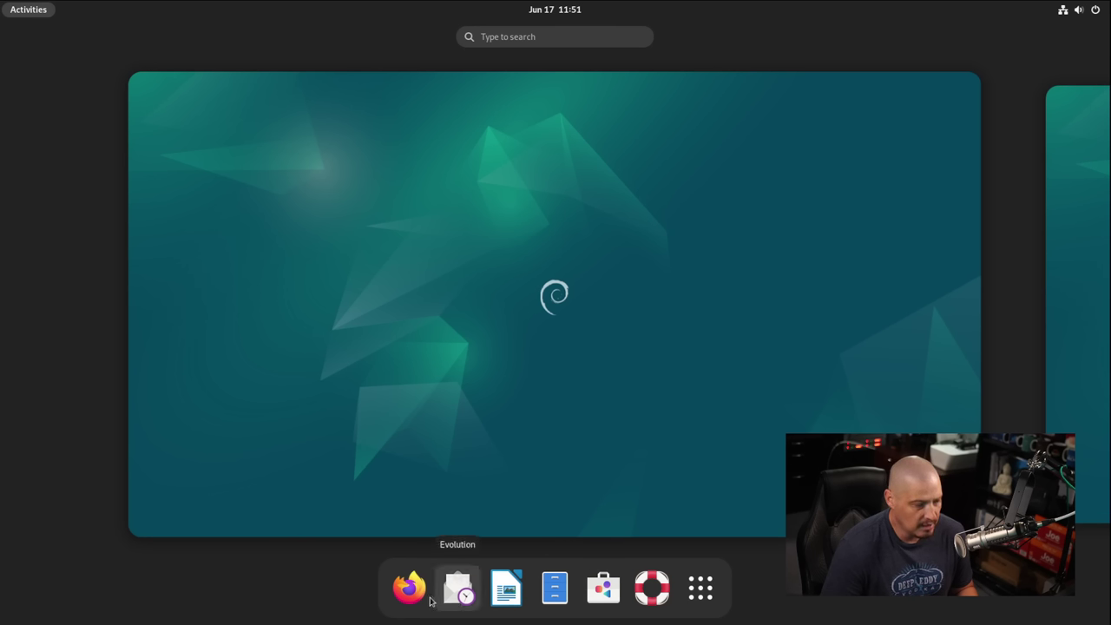
{"action": "left_click", "coordinate": [700, 589]}
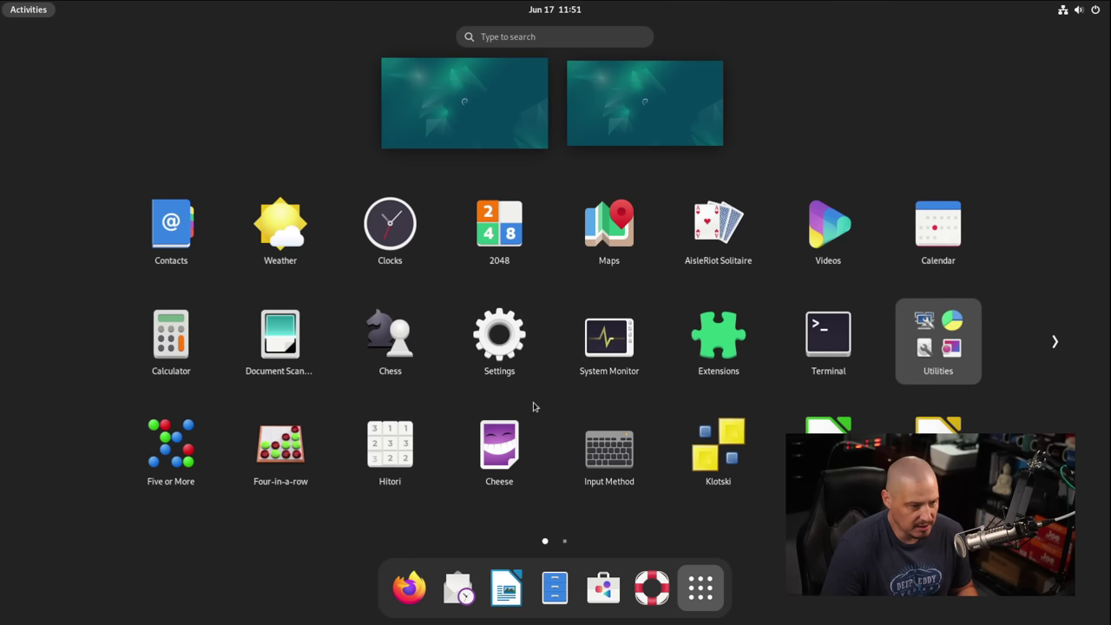
{"action": "left_click", "coordinate": [409, 587]}
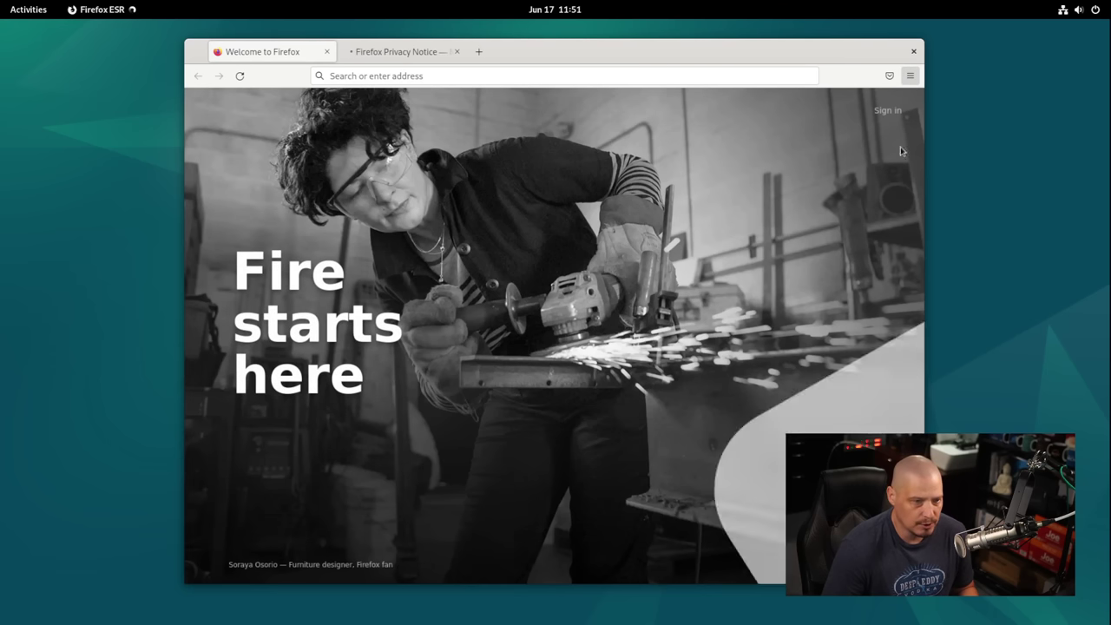
{"action": "left_click", "coordinate": [909, 75]}
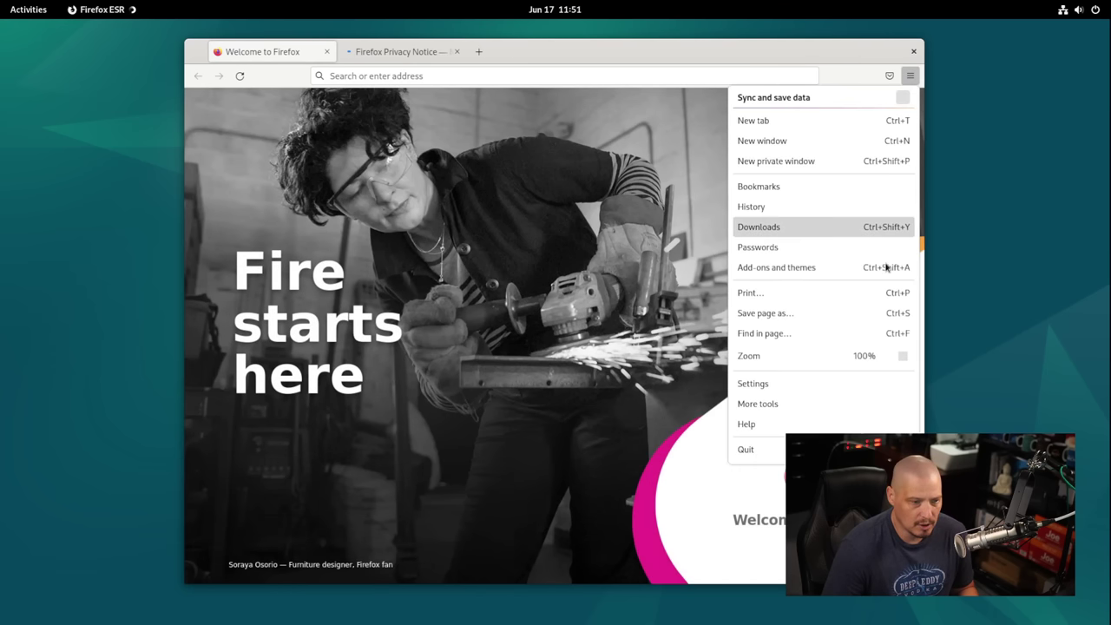
{"action": "left_click", "coordinate": [767, 425]}
{"action": "left_click", "coordinate": [756, 229]}
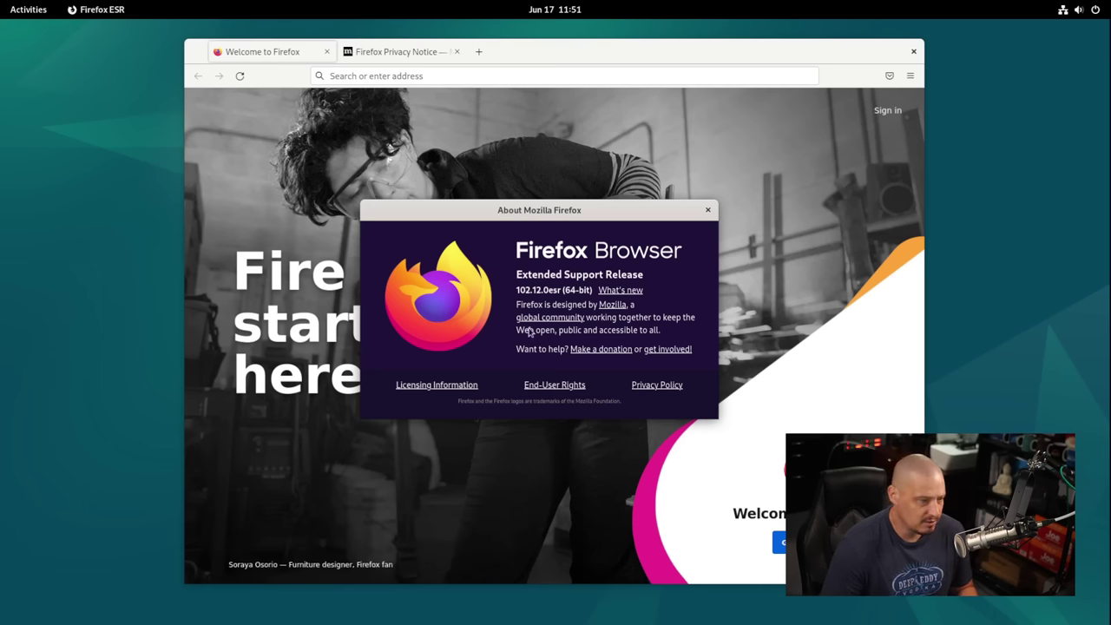
{"action": "left_click", "coordinate": [708, 210]}
{"action": "left_click", "coordinate": [912, 51]}
Launch LibreOffice Writer, dismiss the Tip of the Day, check the version in About LibreOffice, and close the program
{"action": "key", "text": "super"}
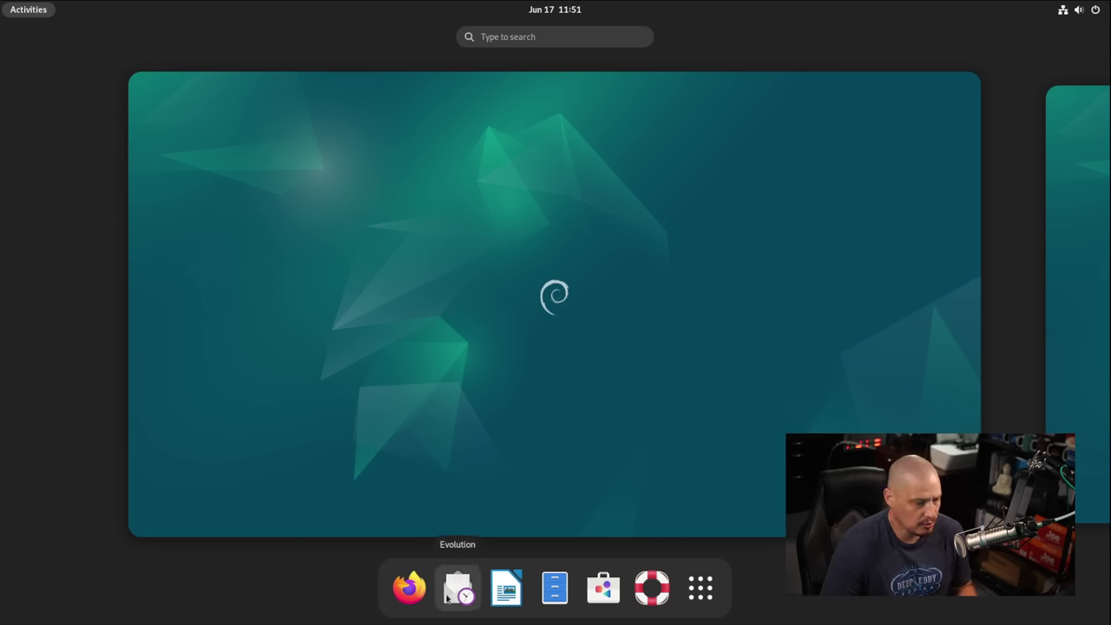
{"action": "left_click", "coordinate": [510, 600]}
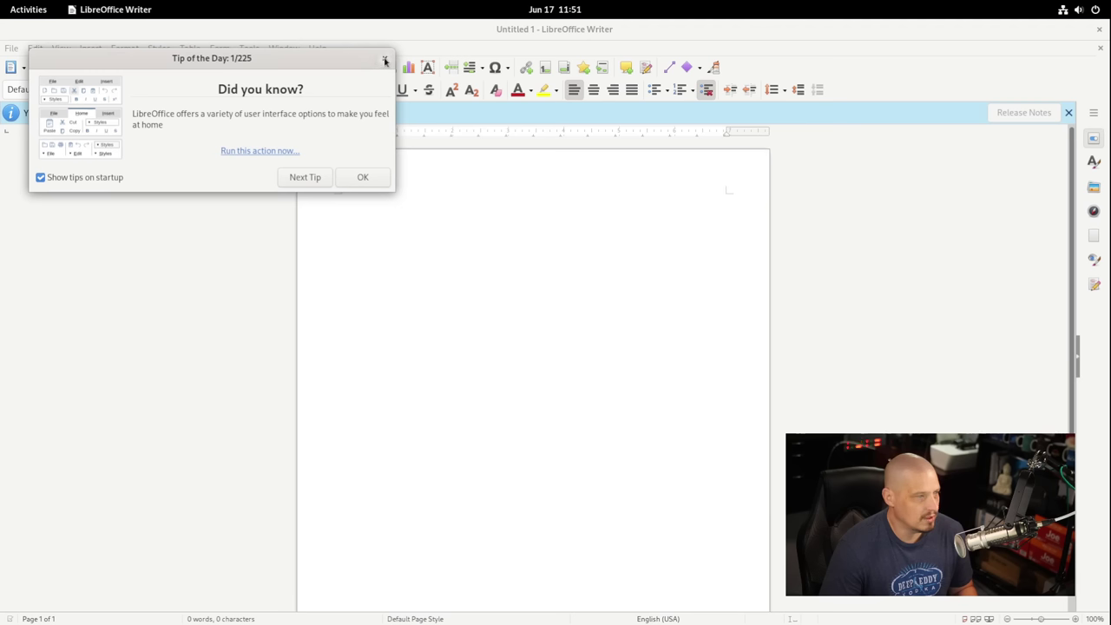
{"action": "left_click", "coordinate": [385, 60]}
{"action": "left_click", "coordinate": [318, 48]}
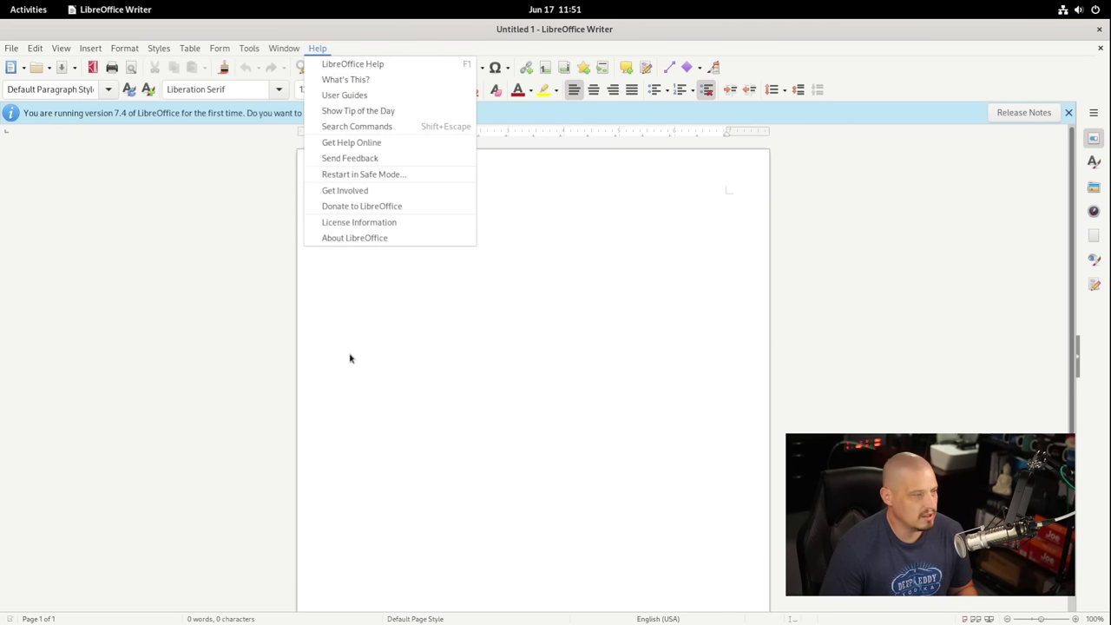
{"action": "left_click", "coordinate": [380, 238]}
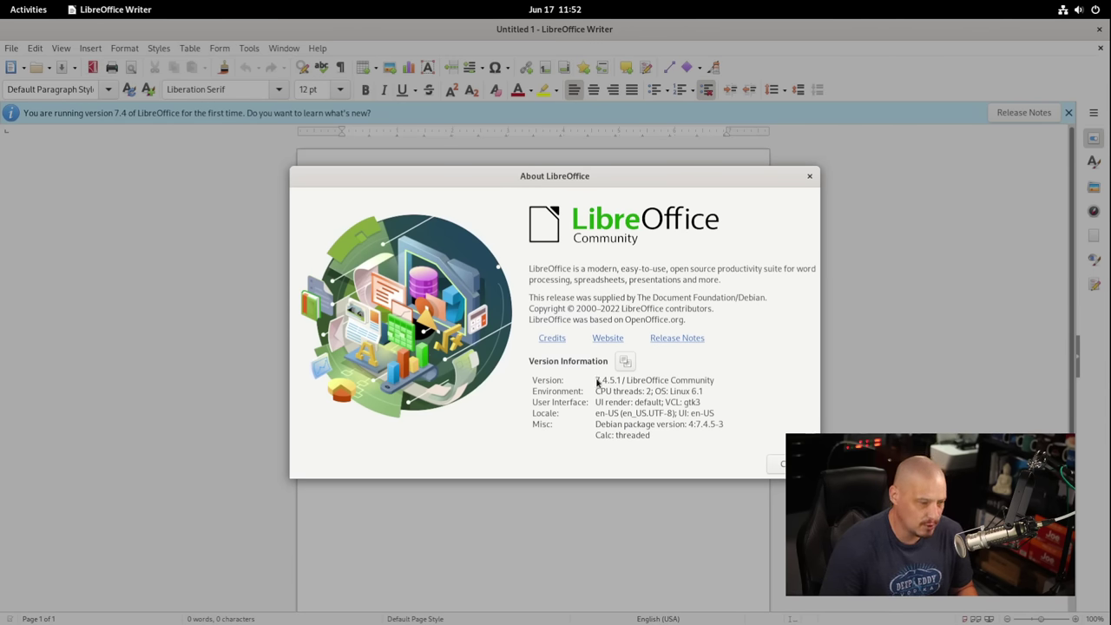
{"action": "left_click", "coordinate": [808, 176]}
{"action": "left_click", "coordinate": [1098, 28]}
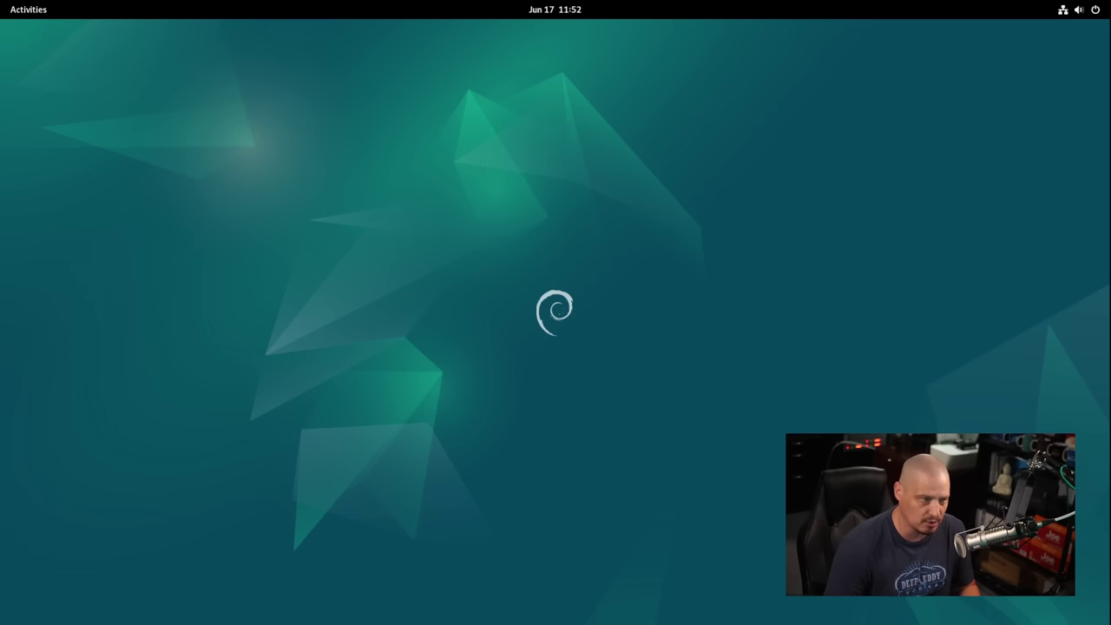
Open the Files manager to view the default folders in Home, and close it
{"action": "key", "text": "super"}
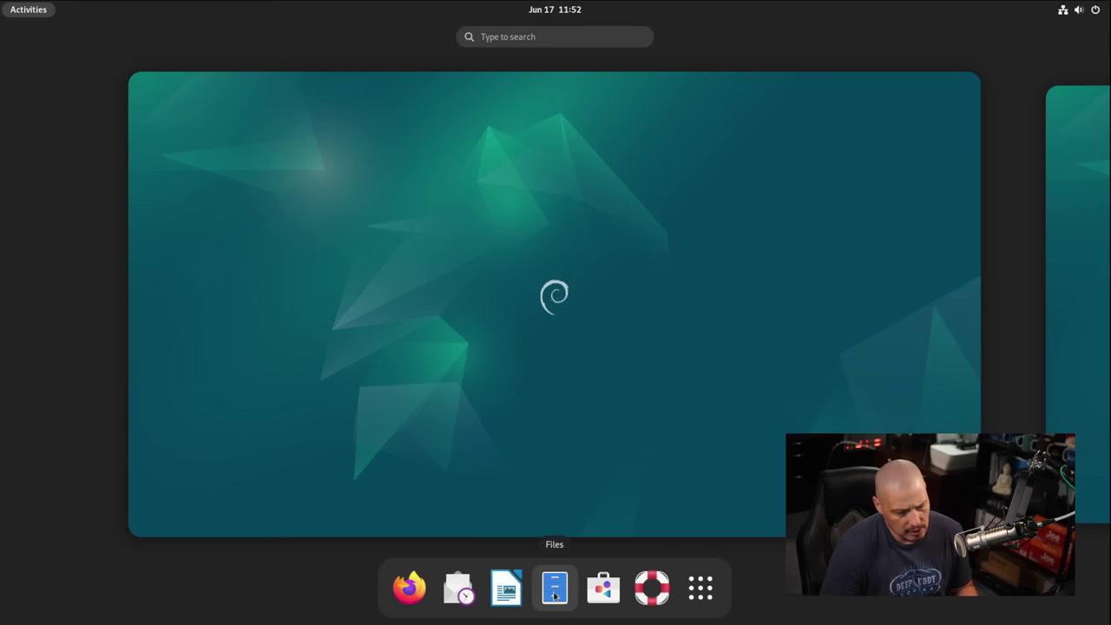
{"action": "left_click", "coordinate": [554, 589]}
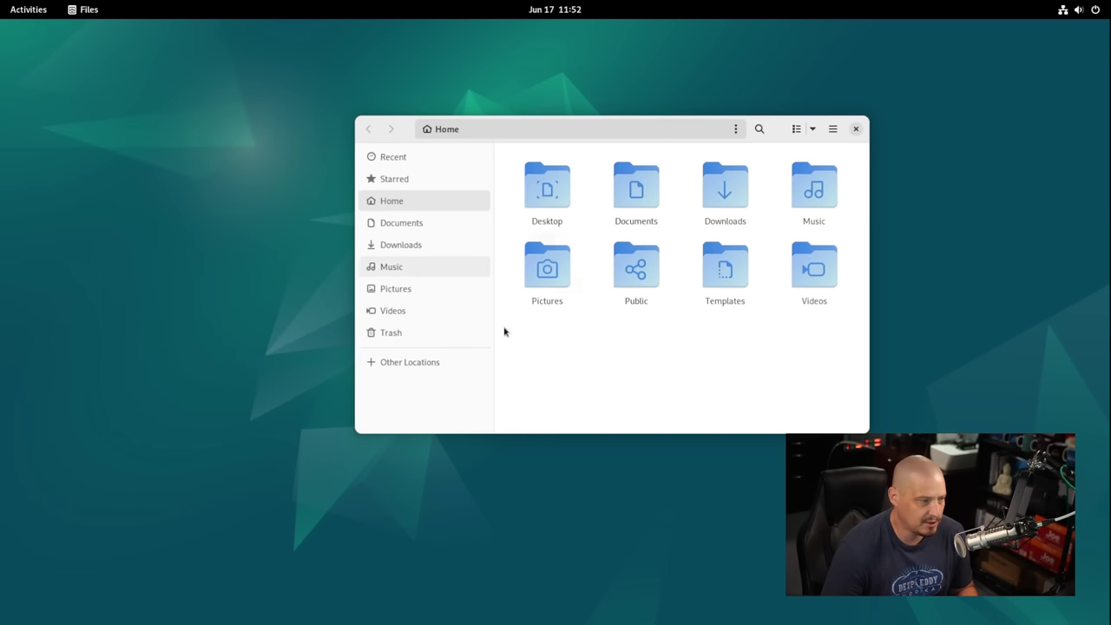
{"action": "left_click", "coordinate": [854, 129]}
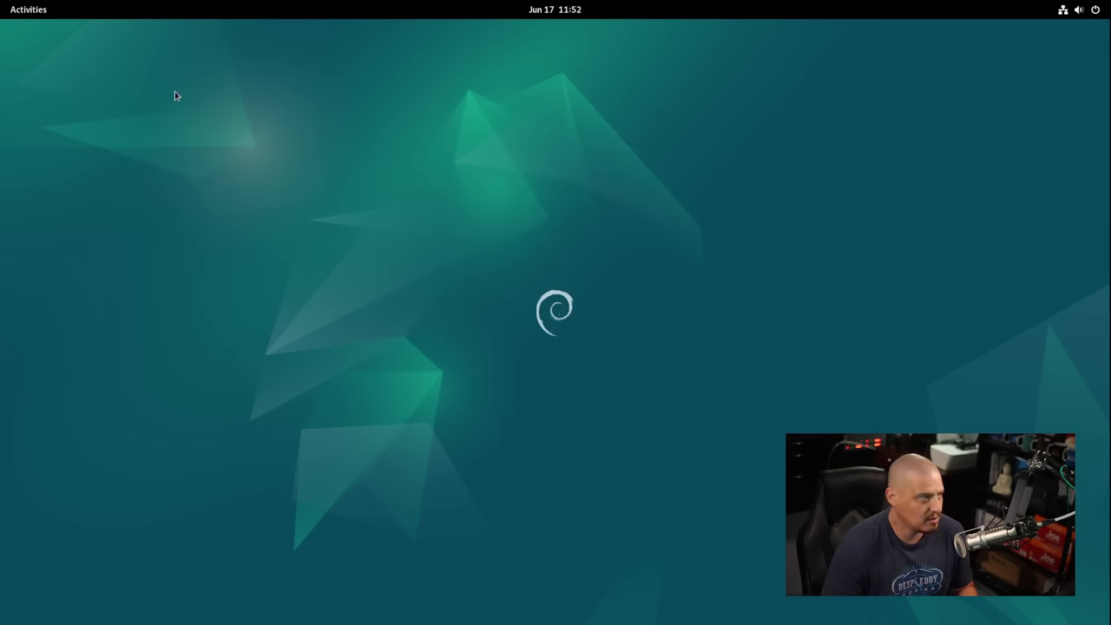
Open the Software Repositories settings from the Software app and reposition the dialog to examine the enabled Debian sources
{"action": "left_click", "coordinate": [34, 12]}
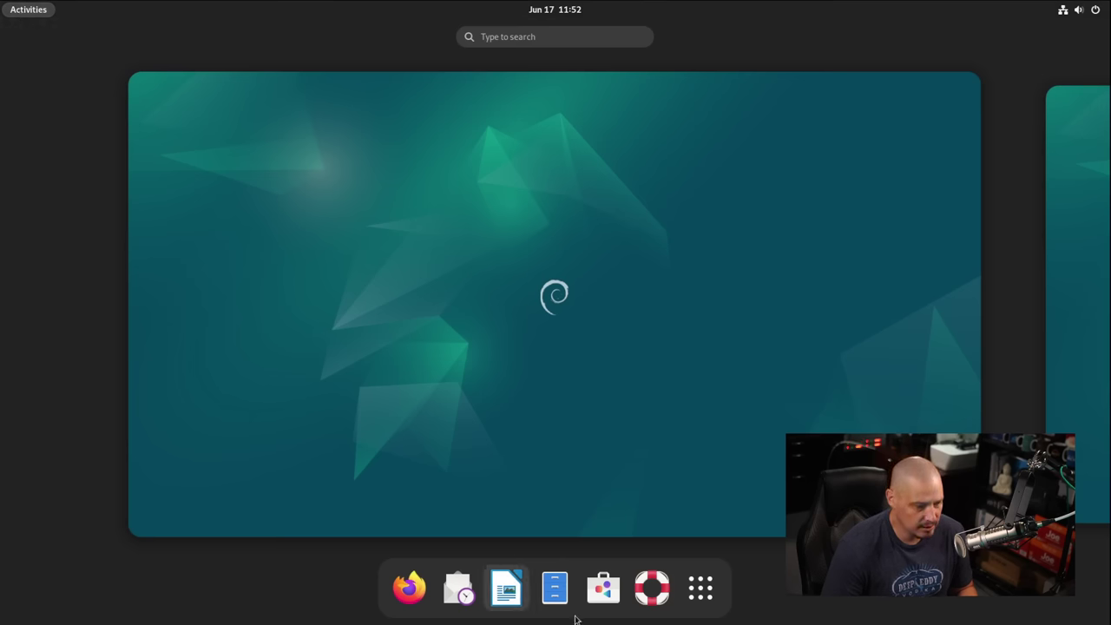
{"action": "left_click", "coordinate": [602, 588]}
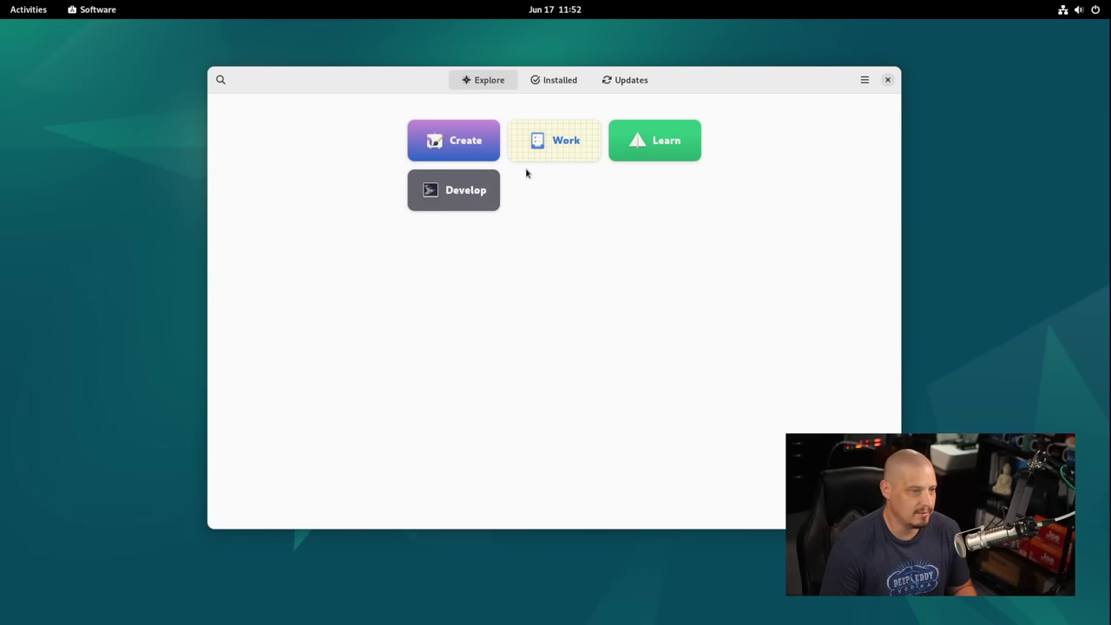
{"action": "left_click", "coordinate": [864, 80]}
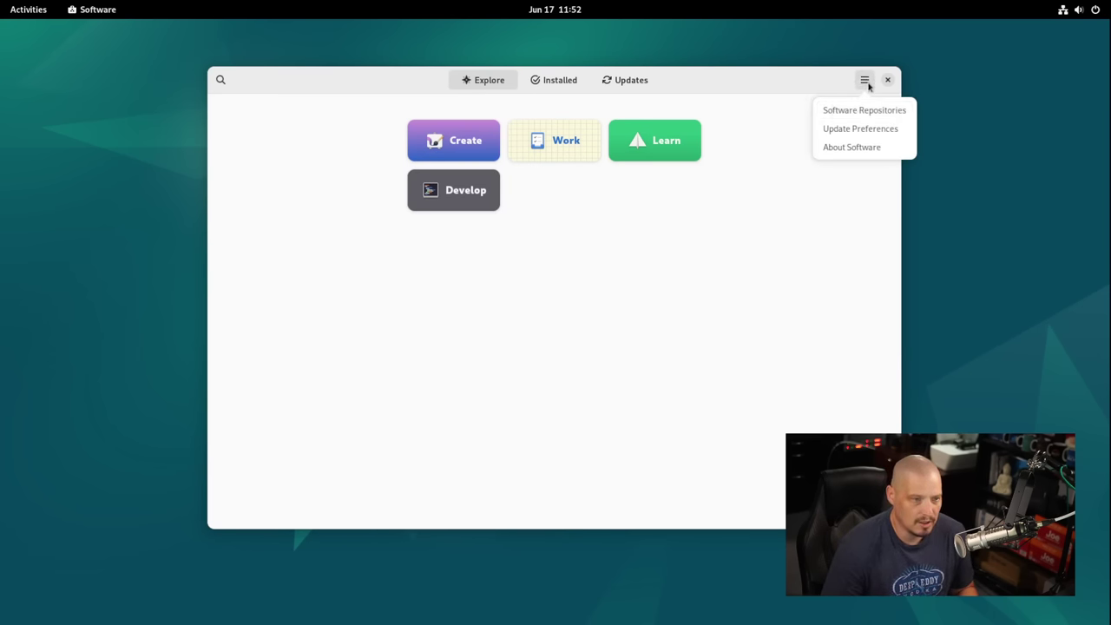
{"action": "left_click", "coordinate": [835, 147]}
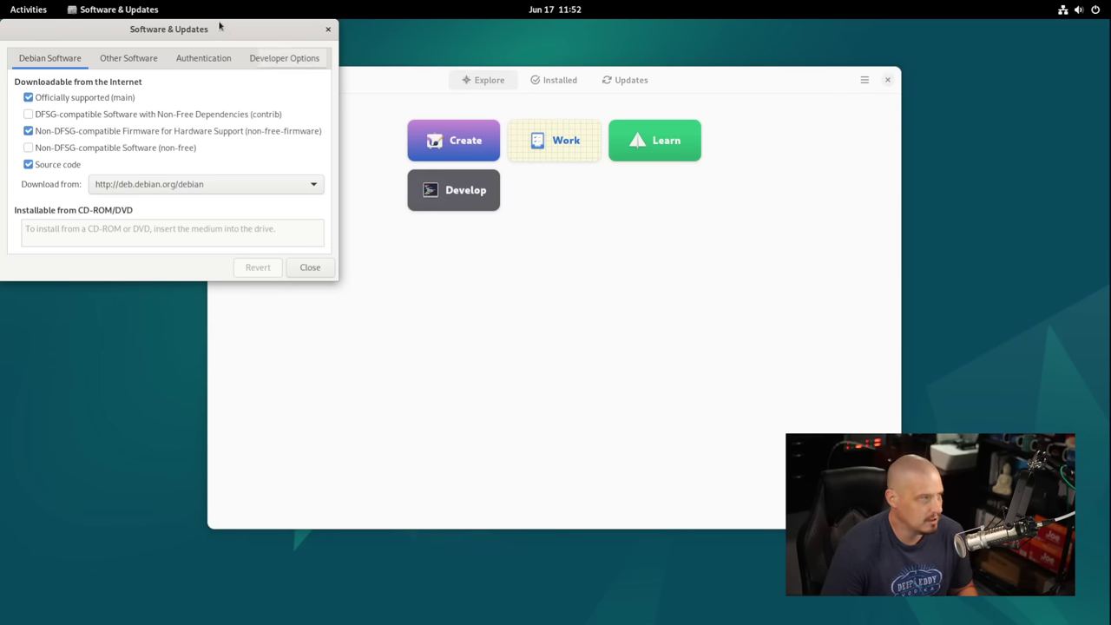
{"action": "left_click_drag", "start_coordinate": [348, 58], "coordinate": [823, 117]}
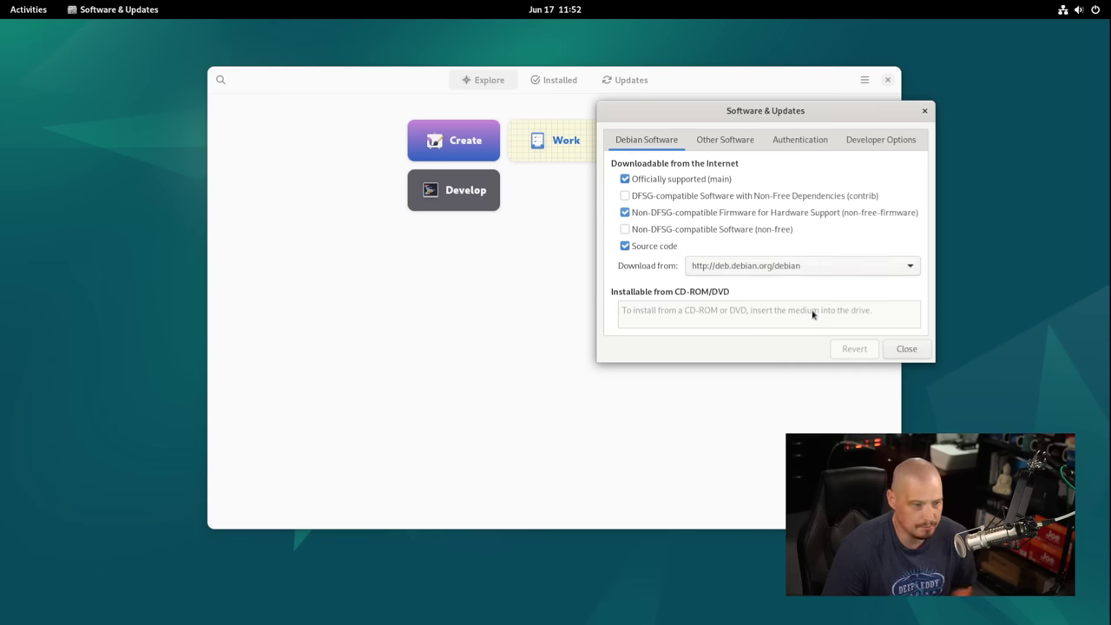
Review the Other Software, Authentication and Developer Options settings, return to the Debian Software sources, and close the repository dialog
{"action": "left_click", "coordinate": [711, 144]}
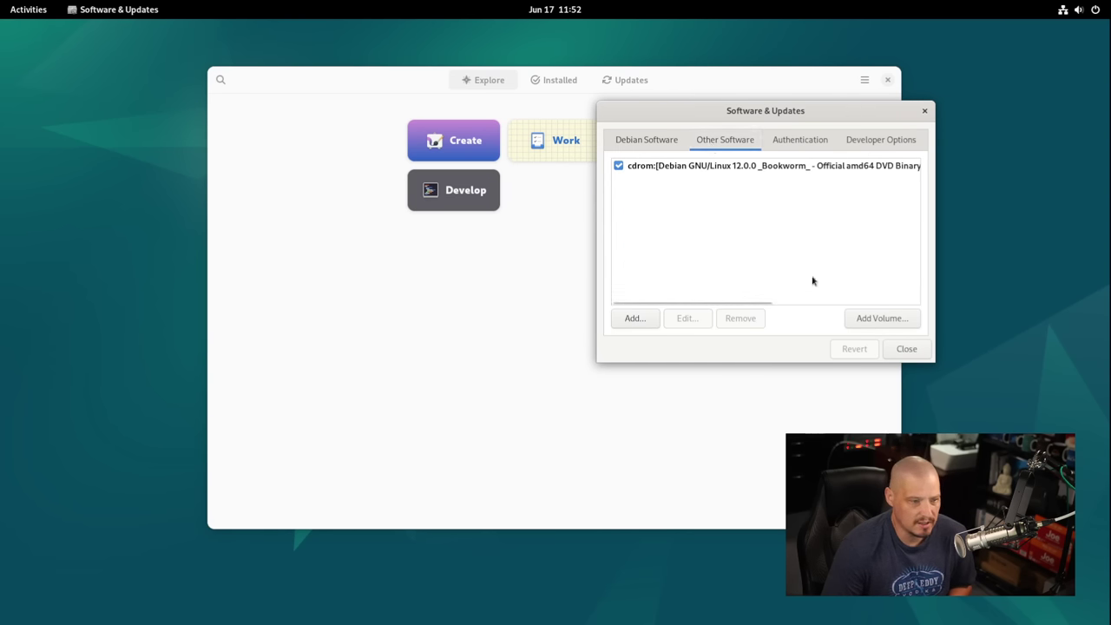
{"action": "left_click", "coordinate": [800, 140]}
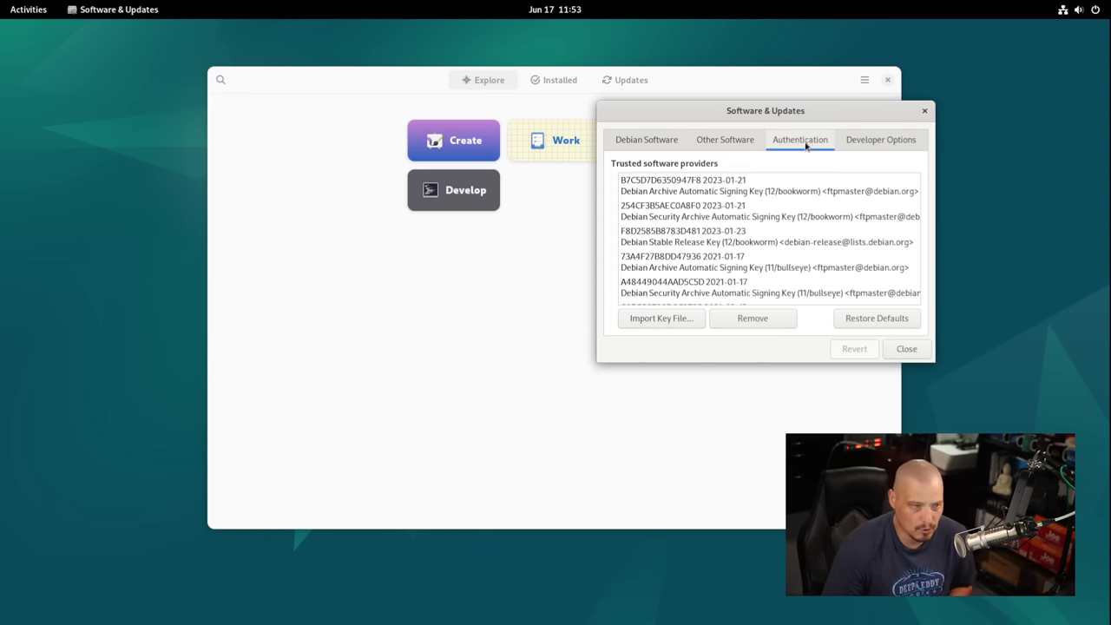
{"action": "left_click", "coordinate": [848, 140]}
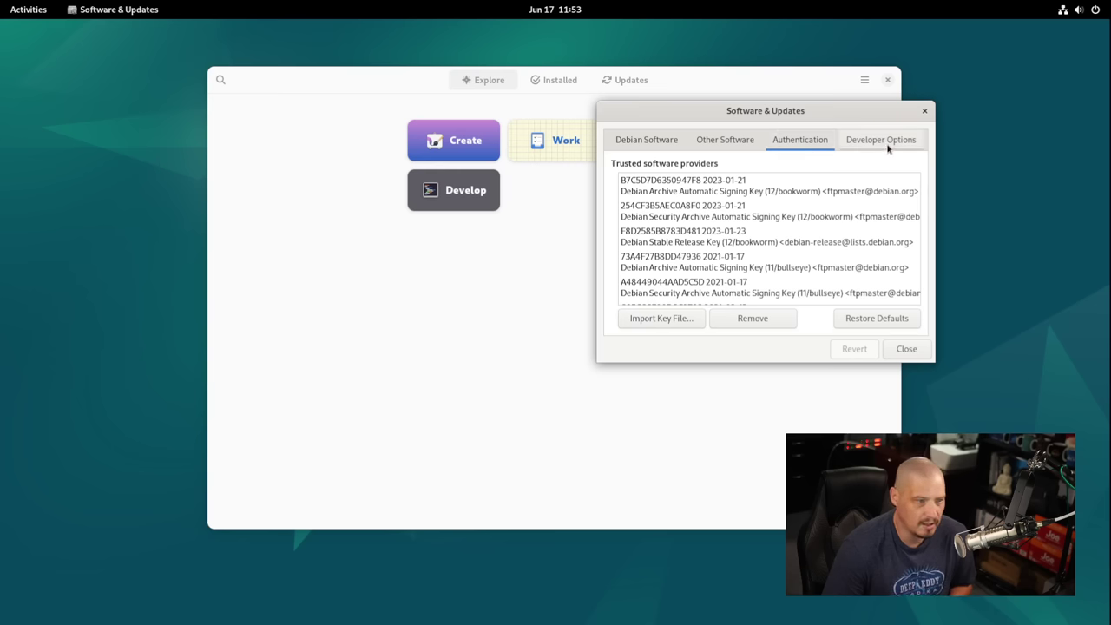
{"action": "left_click", "coordinate": [640, 142]}
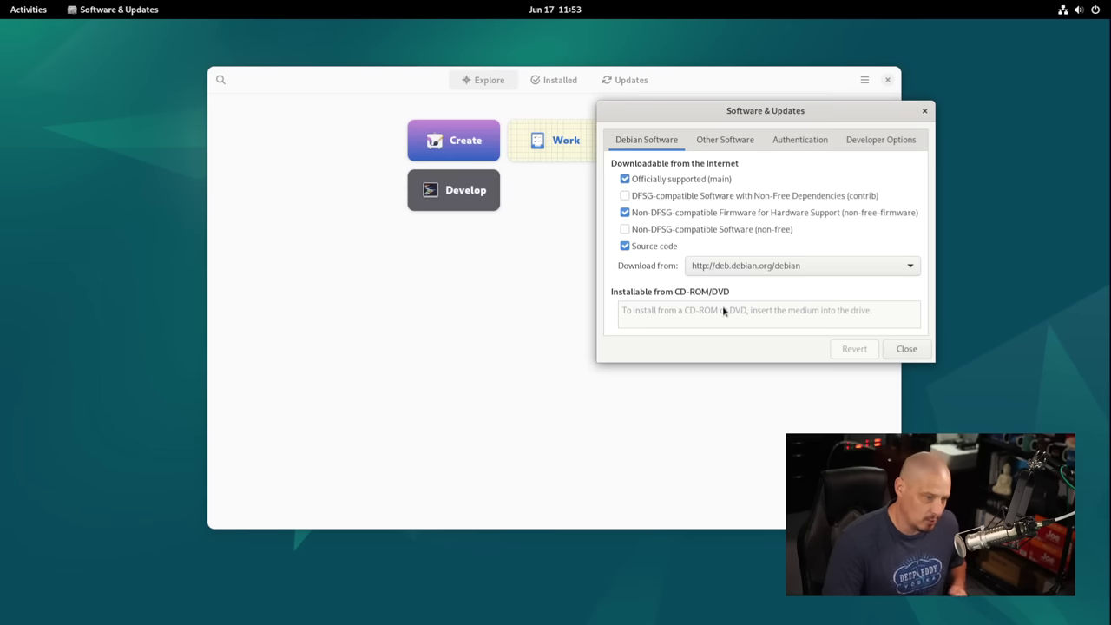
{"action": "left_click", "coordinate": [925, 111]}
View the Software app's additional options without choosing any, and close the app
{"action": "left_click", "coordinate": [864, 80]}
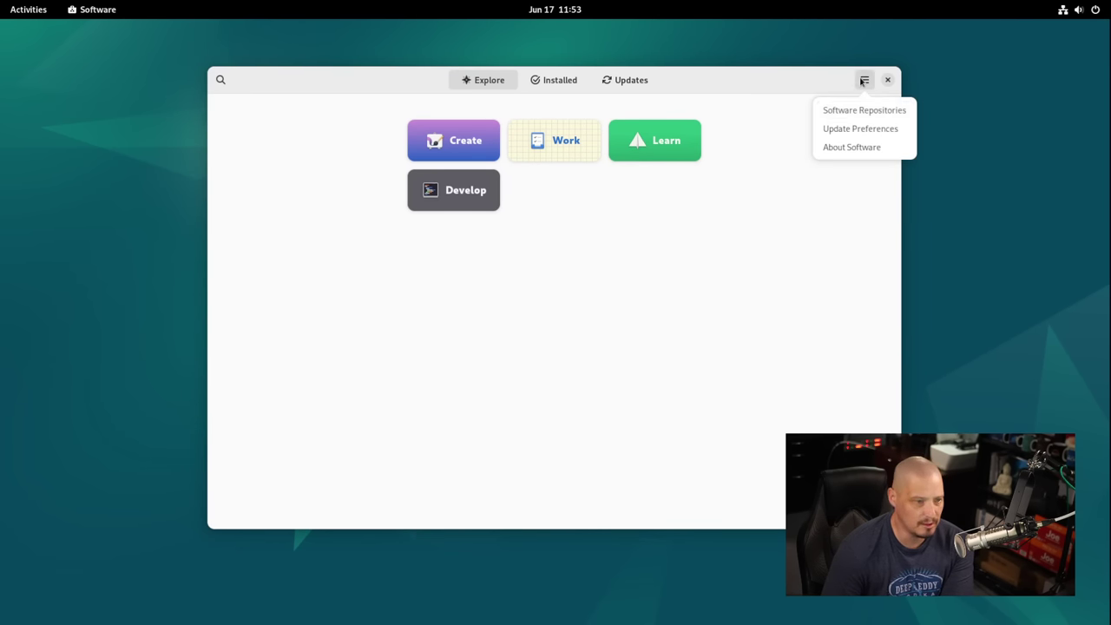
{"action": "left_click", "coordinate": [825, 263]}
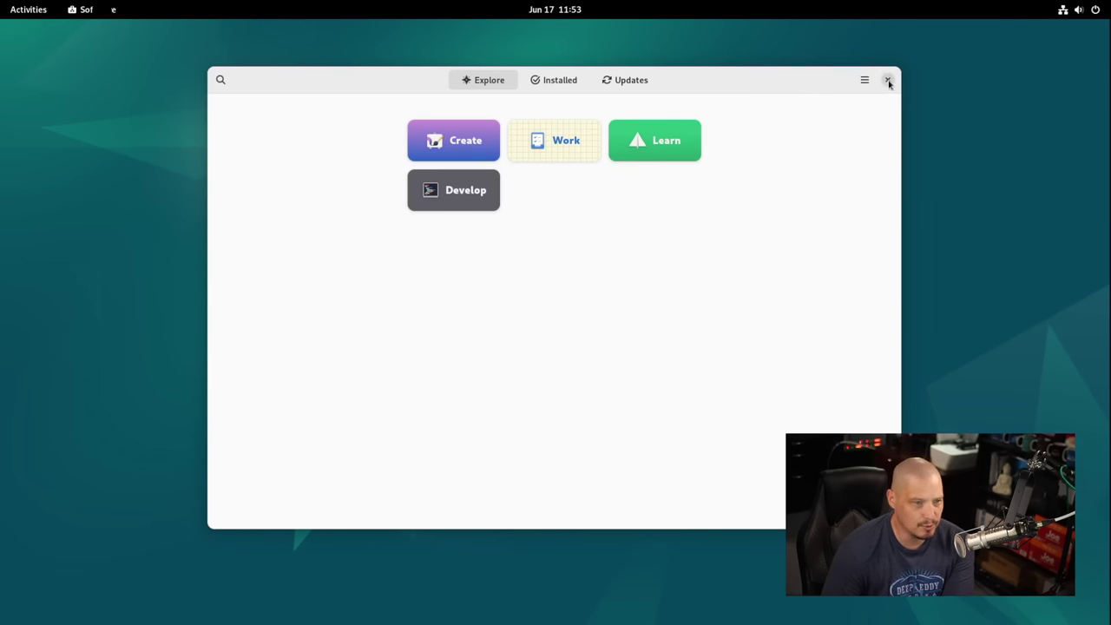
{"action": "left_click", "coordinate": [886, 80]}
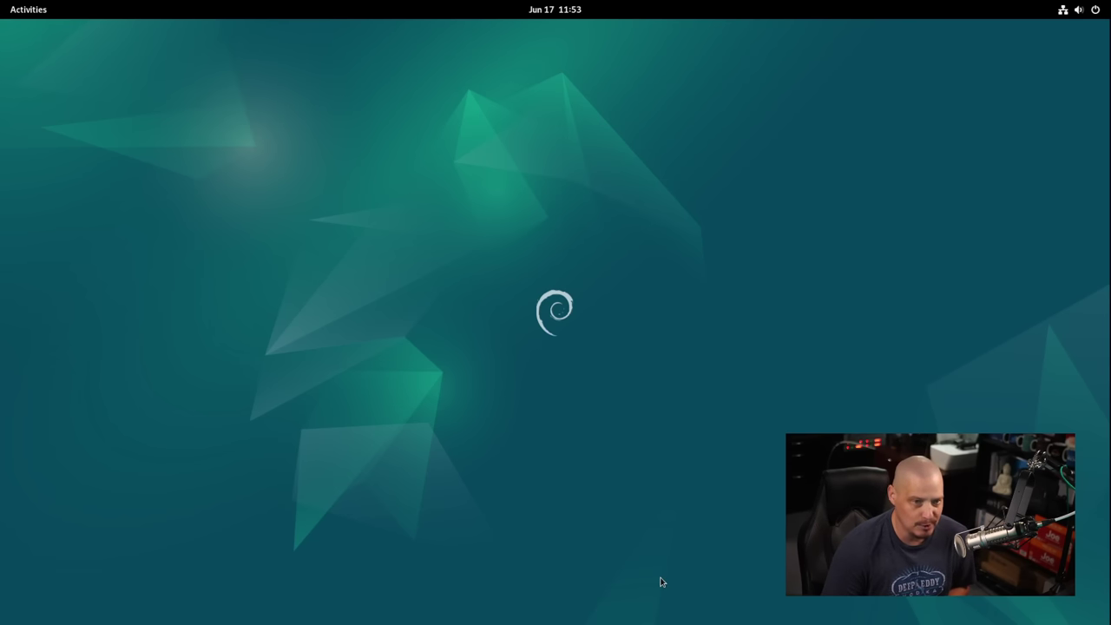
Launch AisleRiot Solitaire from the full application list, check its version in the About dialog, and close the game
{"action": "key", "text": "super"}
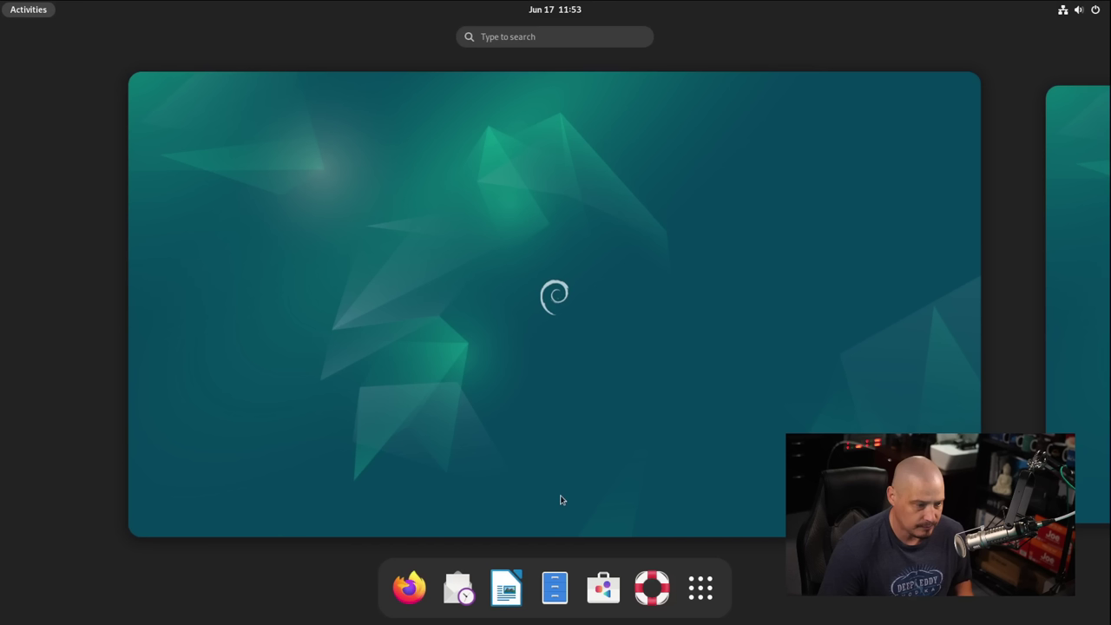
{"action": "left_click", "coordinate": [700, 587]}
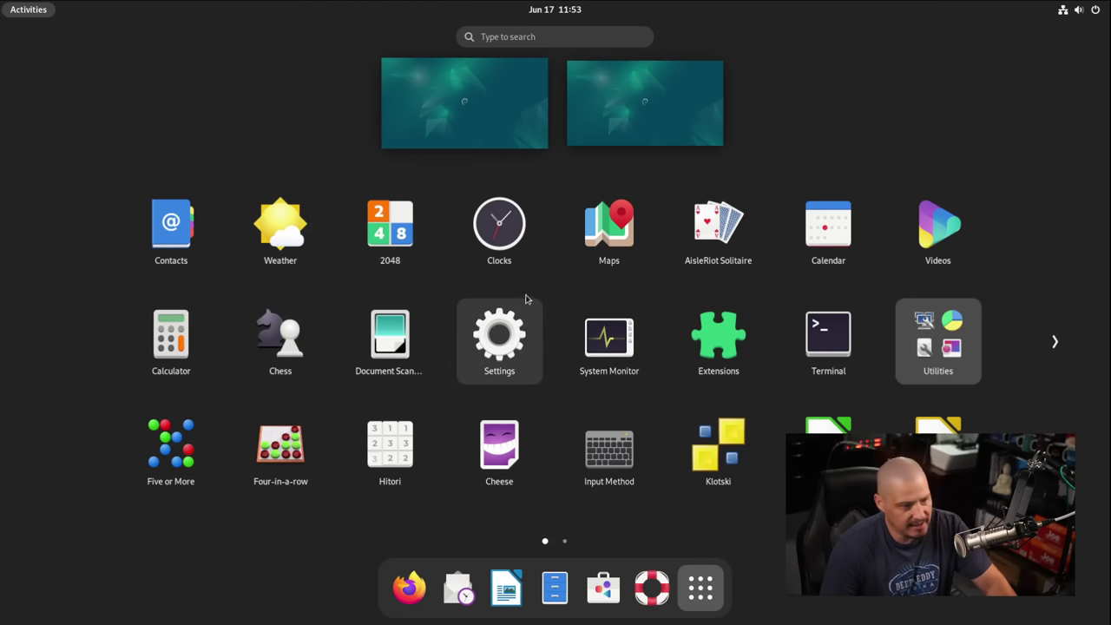
{"action": "left_click", "coordinate": [709, 246]}
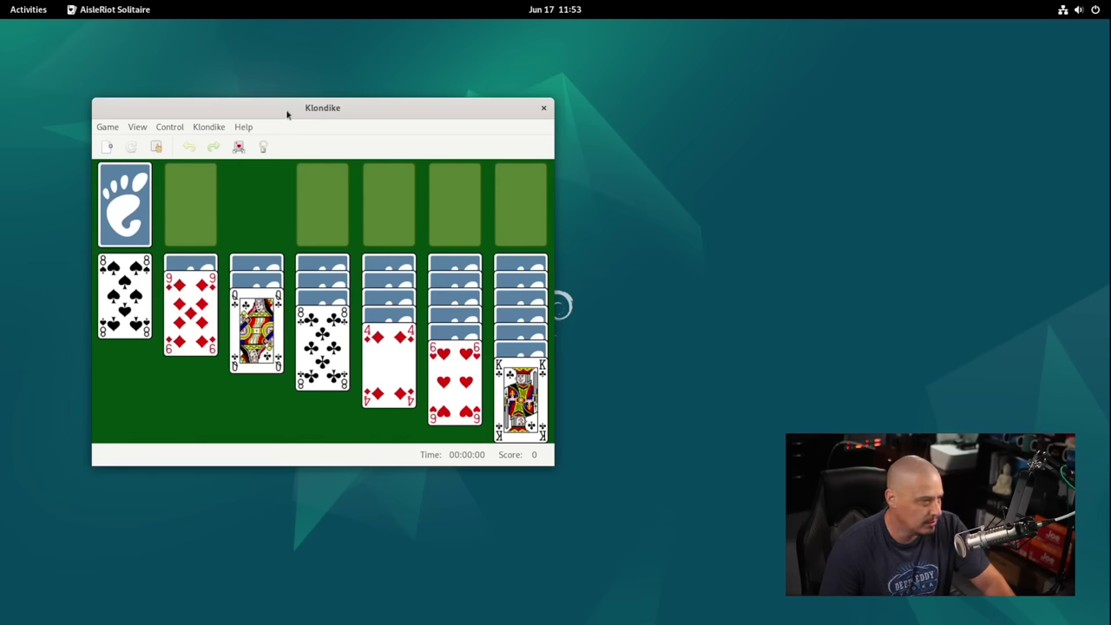
{"action": "left_click_drag", "start_coordinate": [287, 113], "coordinate": [536, 121]}
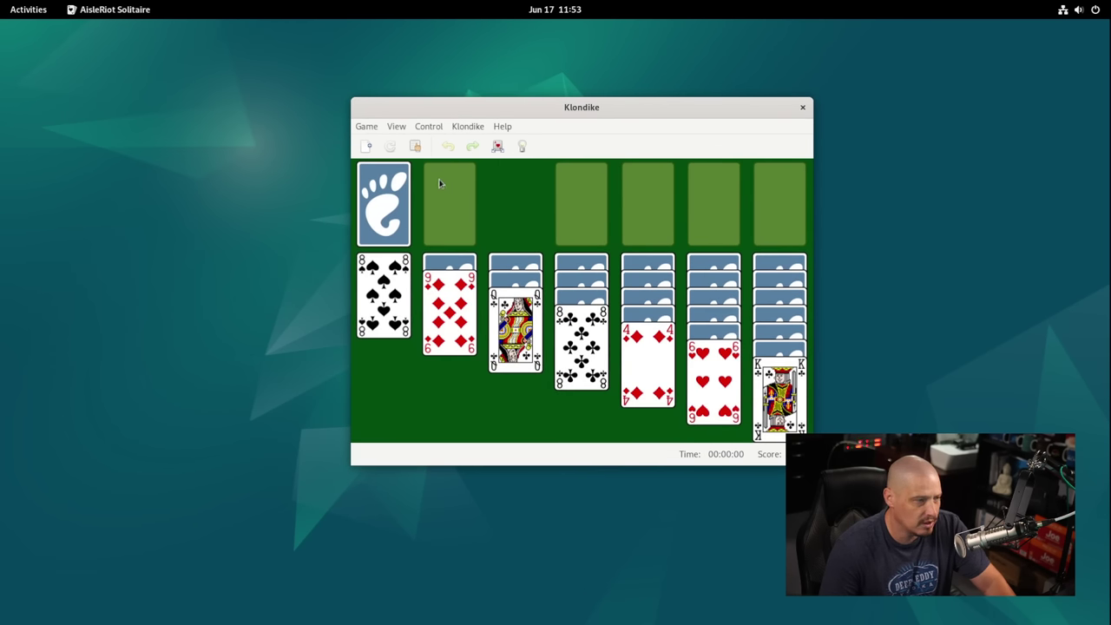
{"action": "left_click", "coordinate": [502, 125]}
{"action": "left_click", "coordinate": [521, 185]}
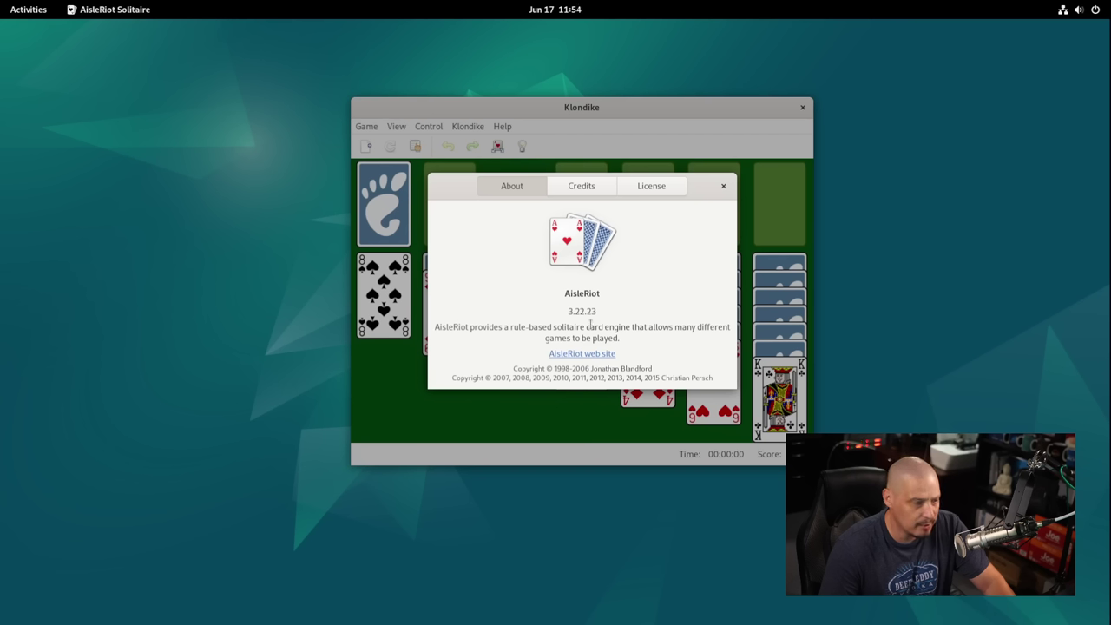
{"action": "left_click", "coordinate": [722, 186]}
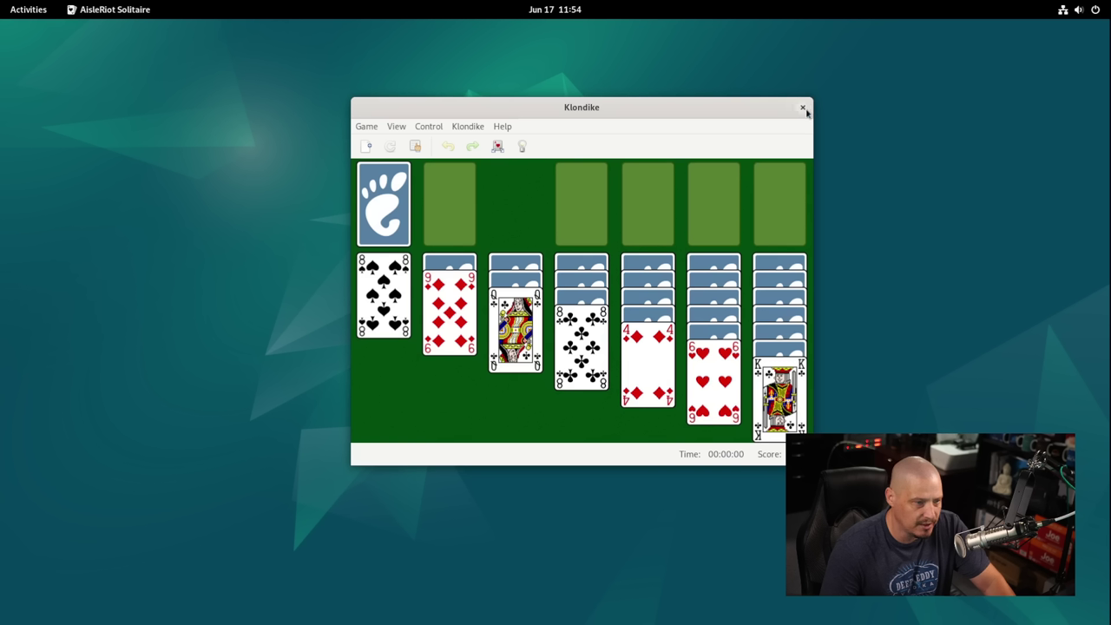
{"action": "left_click", "coordinate": [802, 107]}
Launch Calculator from the full application list, move its window nearer the desktop's centre, and view its number format and preference options
{"action": "left_click", "coordinate": [28, 9]}
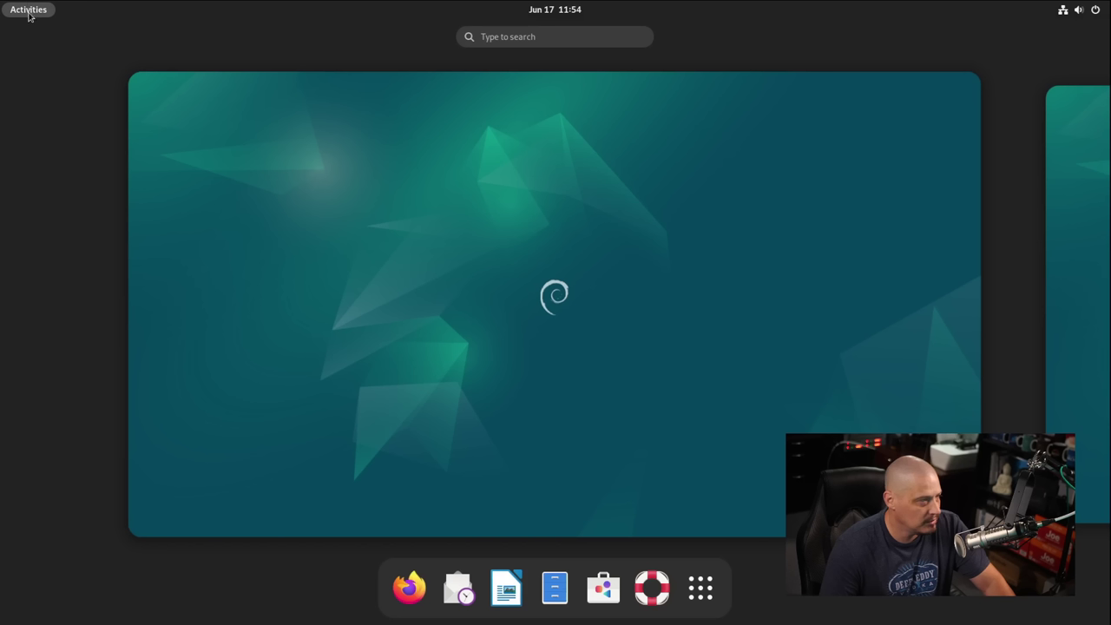
{"action": "left_click", "coordinate": [713, 592]}
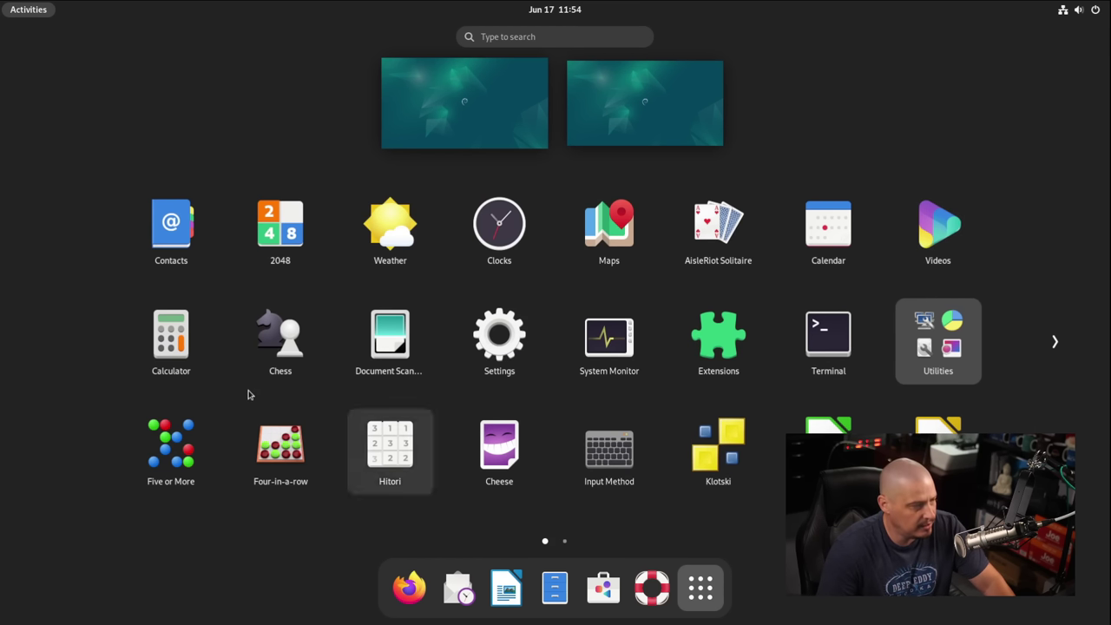
{"action": "left_click", "coordinate": [171, 340]}
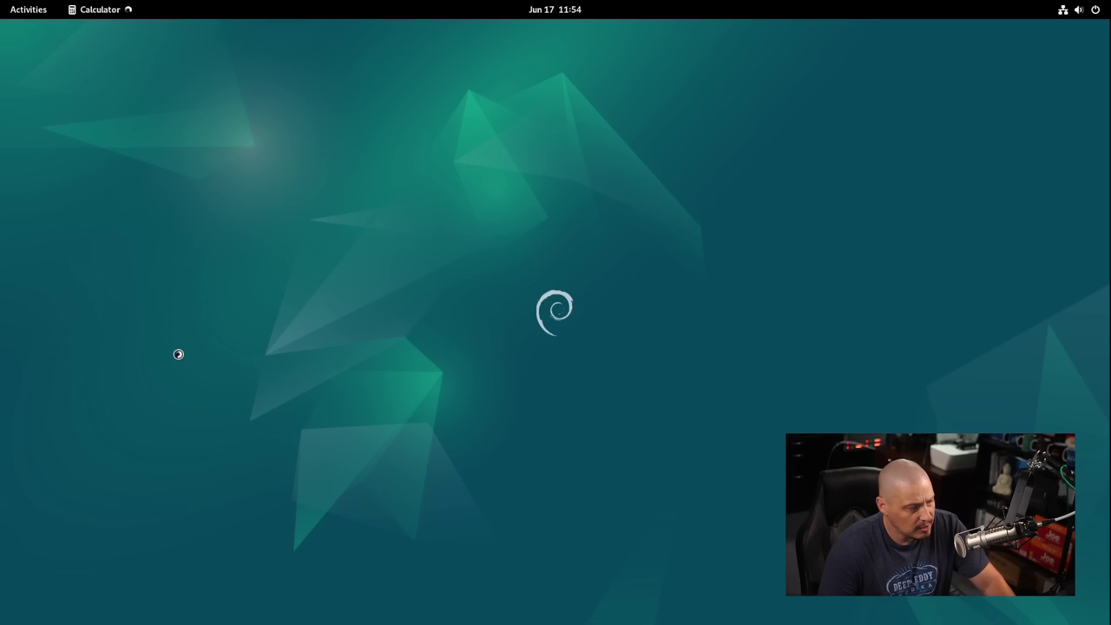
{"action": "left_click_drag", "start_coordinate": [171, 43], "coordinate": [469, 146]}
{"action": "left_click", "coordinate": [504, 143]}
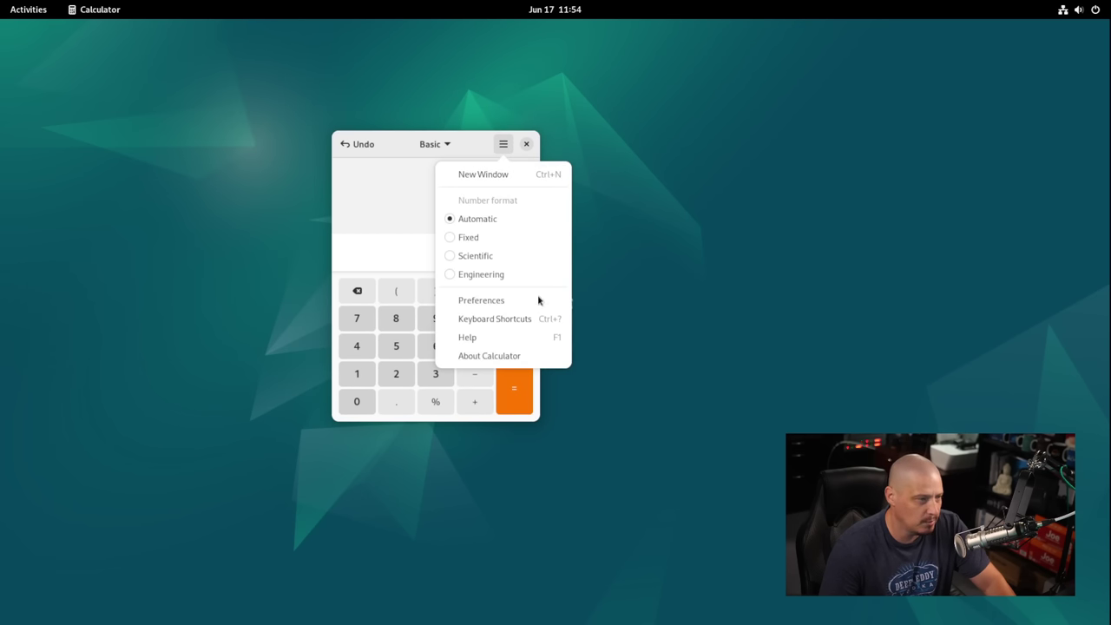
{"action": "left_click", "coordinate": [485, 239]}
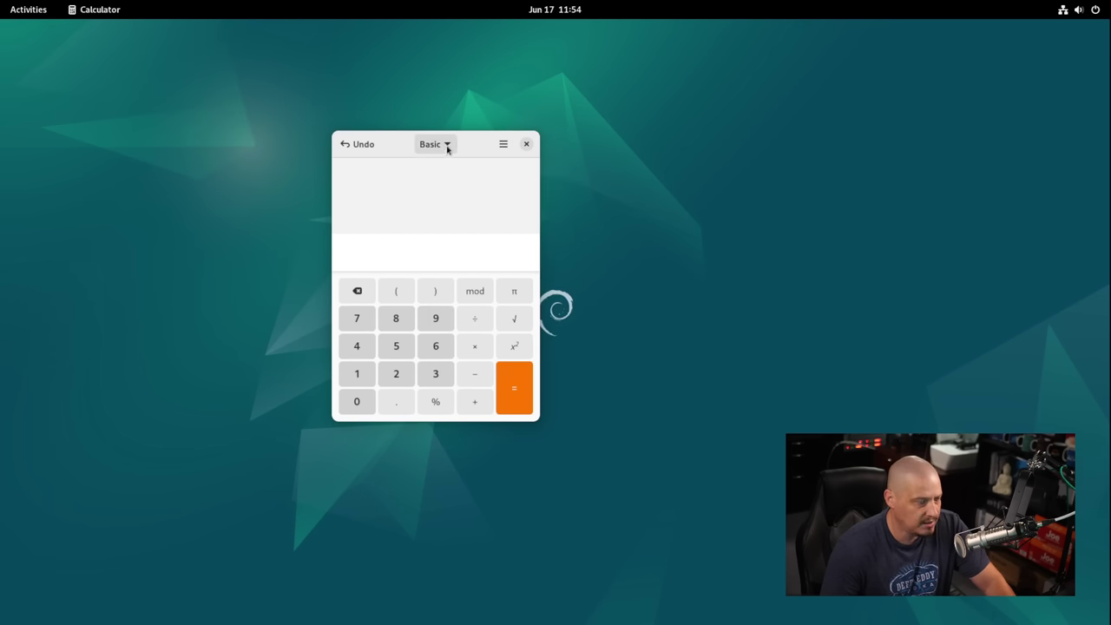
Switch Calculator through the Advanced, Financial and Programming modes to view each layout
{"action": "left_click", "coordinate": [444, 148]}
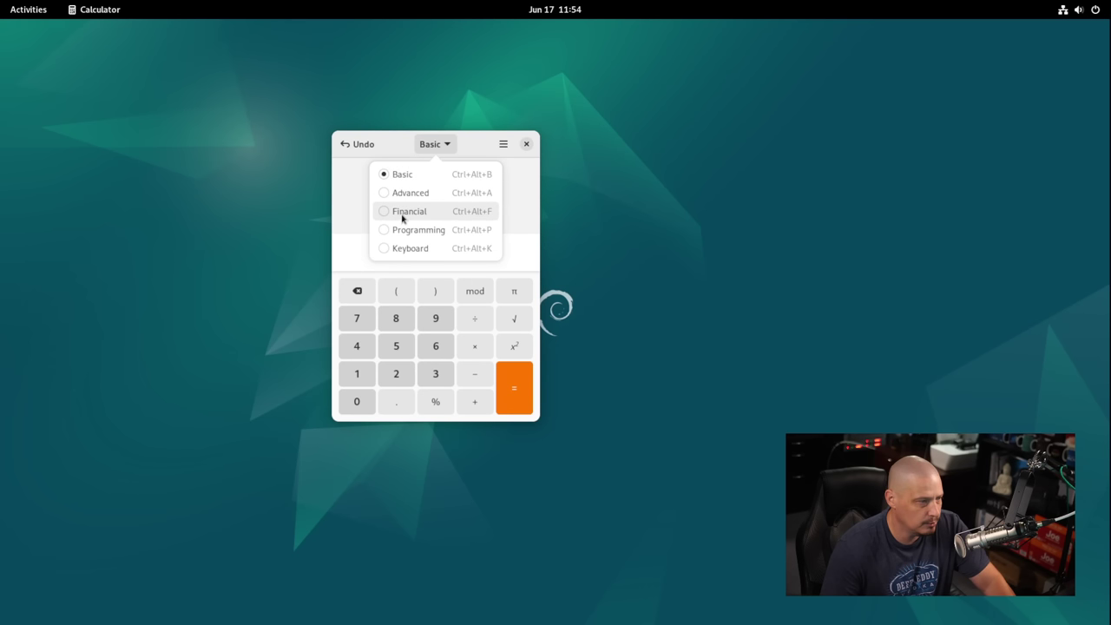
{"action": "left_click", "coordinate": [409, 193]}
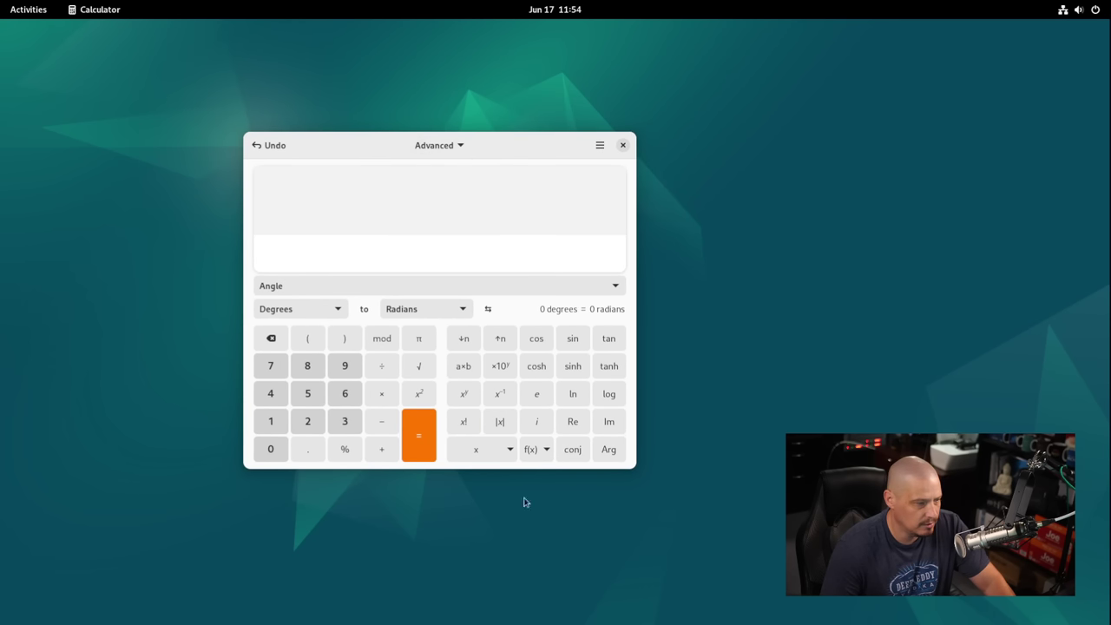
{"action": "left_click", "coordinate": [461, 146]}
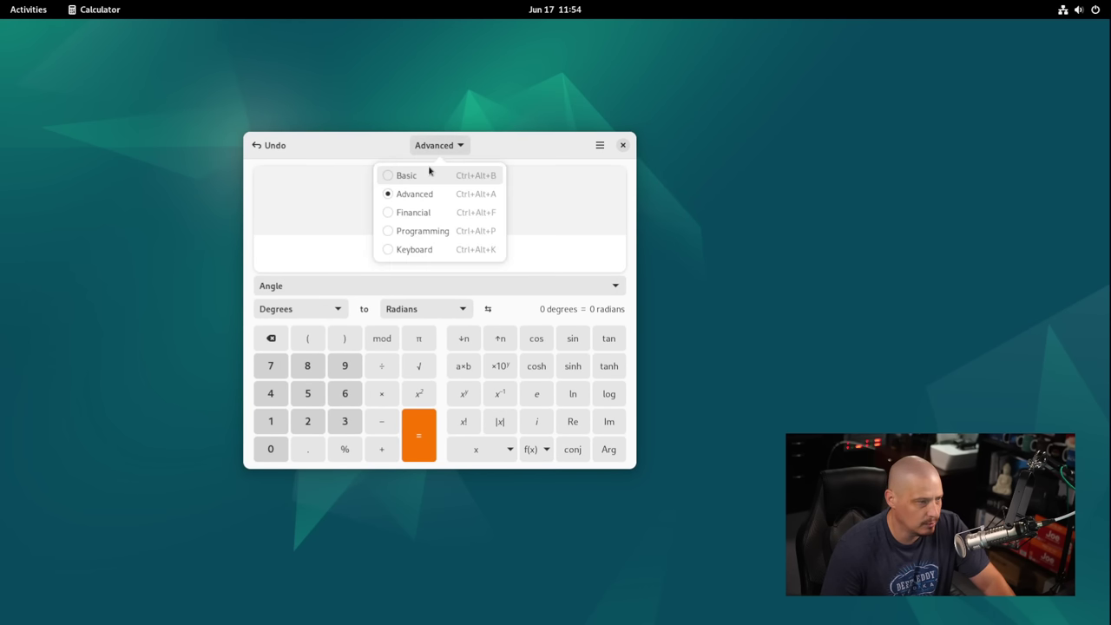
{"action": "left_click", "coordinate": [408, 213]}
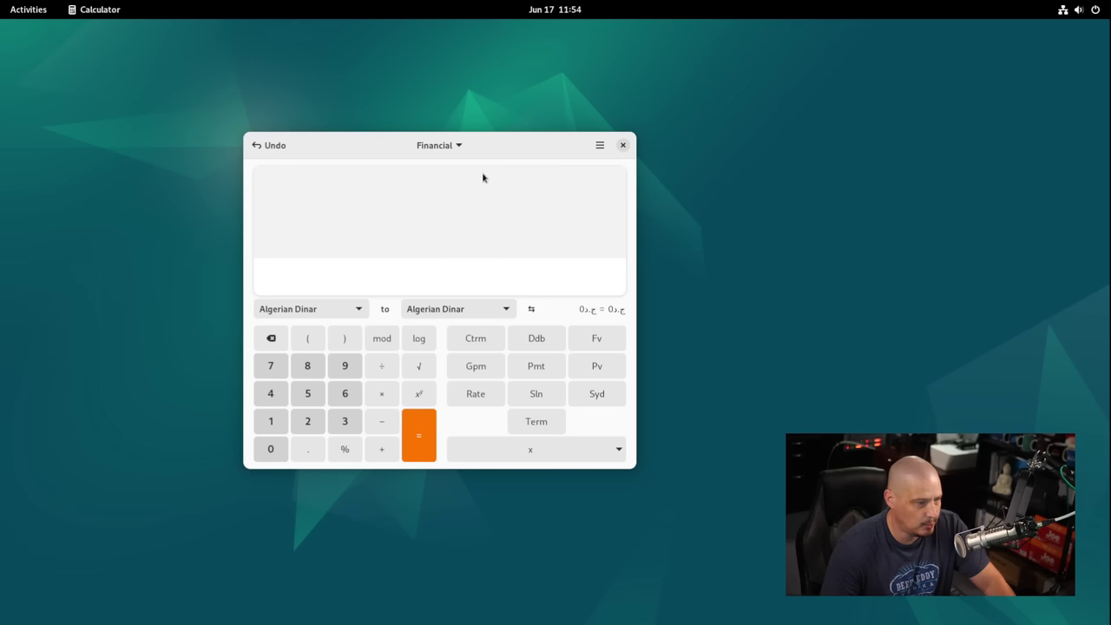
{"action": "left_click", "coordinate": [438, 145]}
{"action": "left_click", "coordinate": [429, 230]}
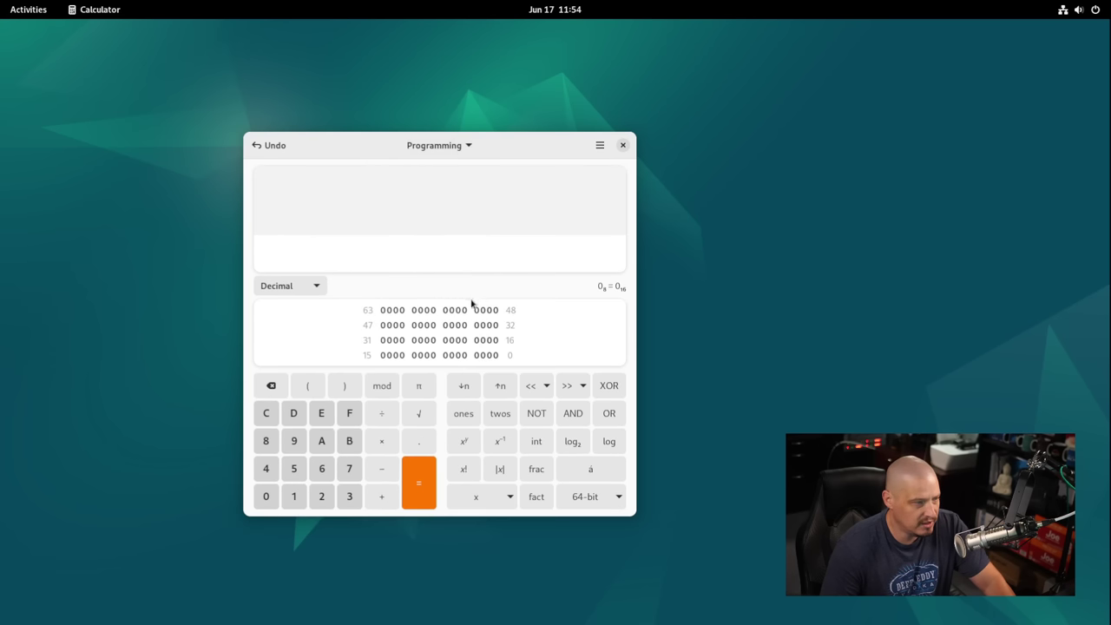